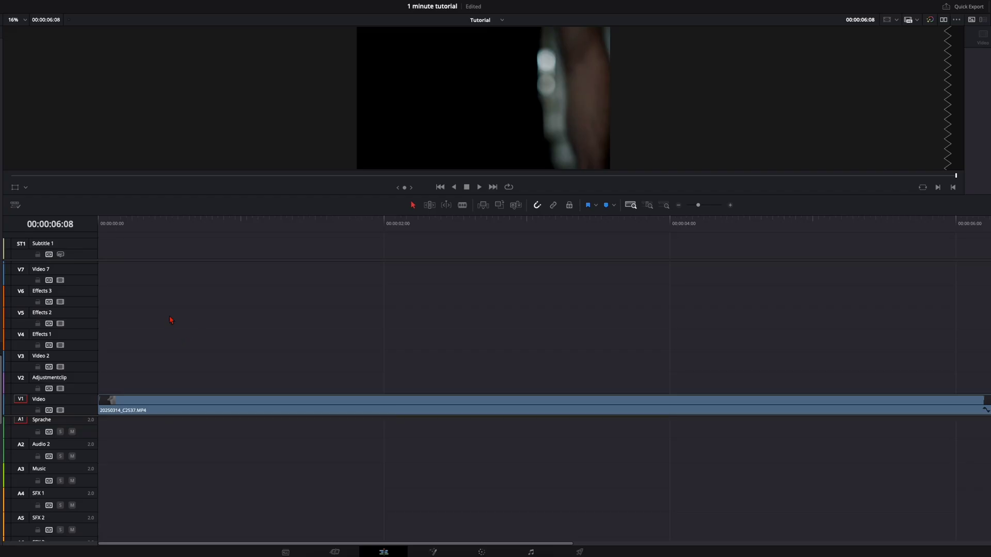
Step: Play the hand clip from its start to review where the effect should begin and end
key(Home)
key(space)
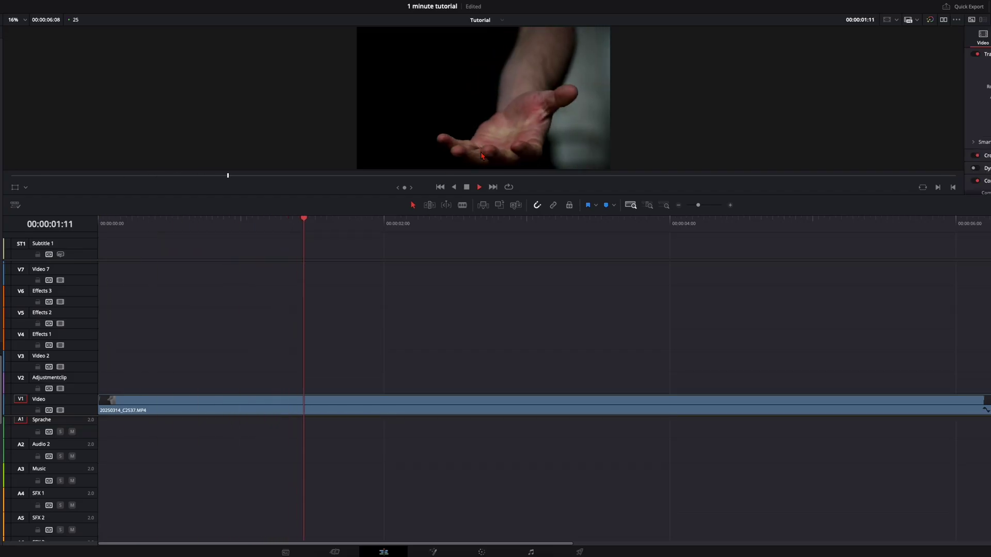
key(space)
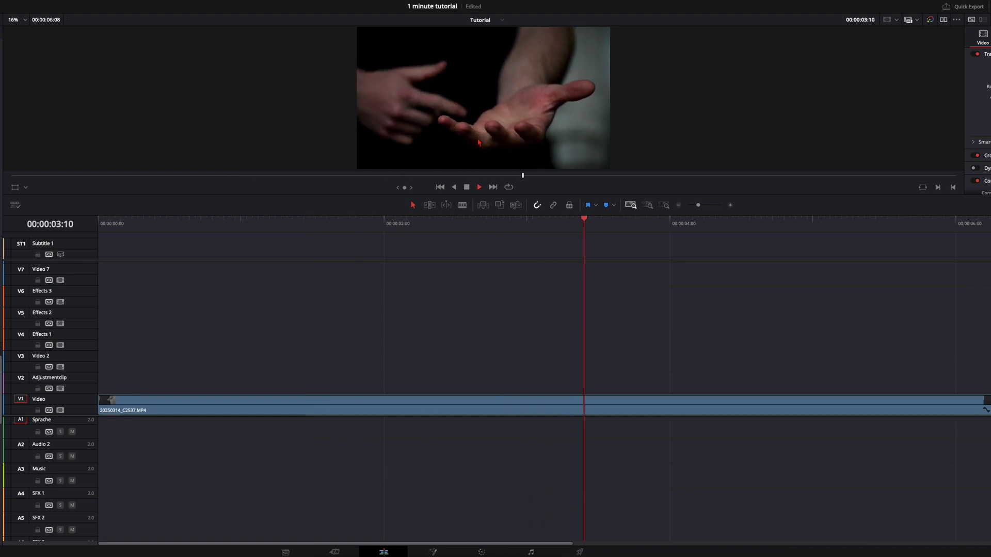
key(space)
key(space)
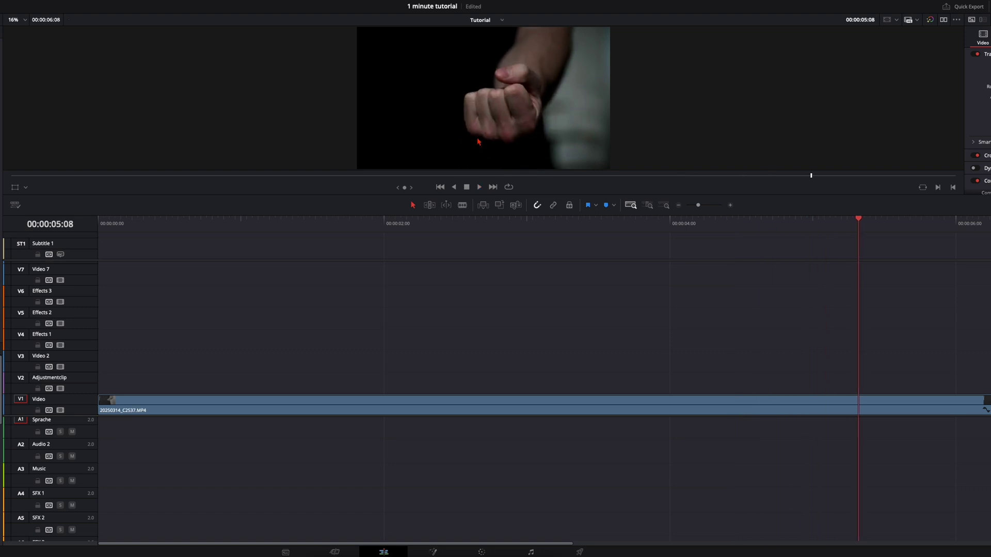
Step: Split the clip on the Video track before and after the open-hand part, with the second cut at 00:00:05:01
click(344, 221)
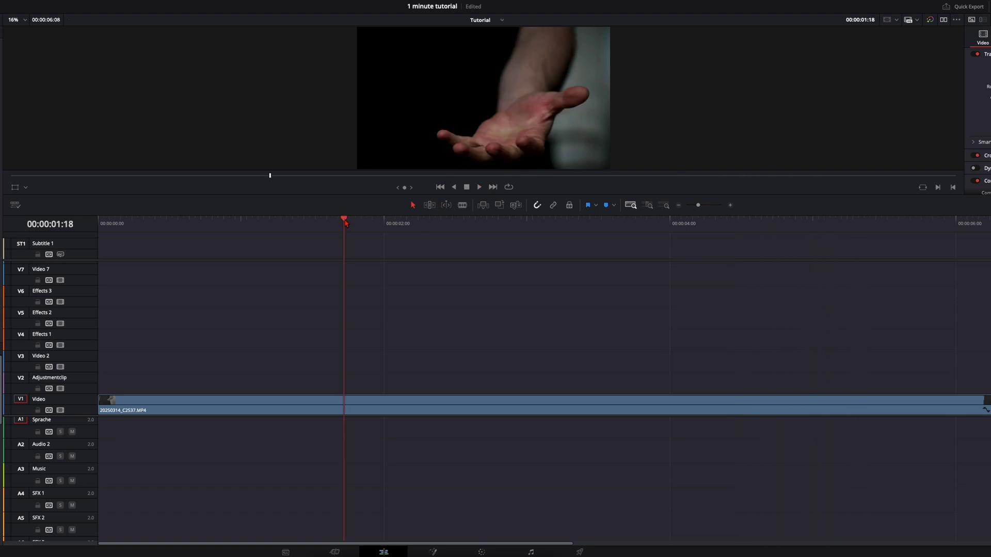
drag(345, 222, 818, 228)
key(ctrl+b)
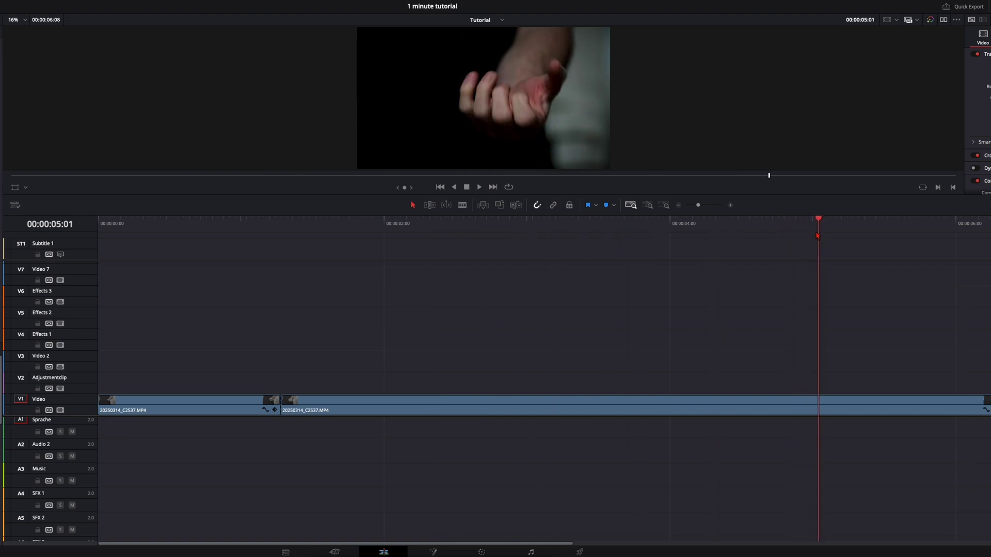
key(ctrl+b)
Step: Convert the middle segment into a new Fusion clip and open it on the Fusion page at its first frame
drag(821, 229, 321, 234)
right_click(443, 408)
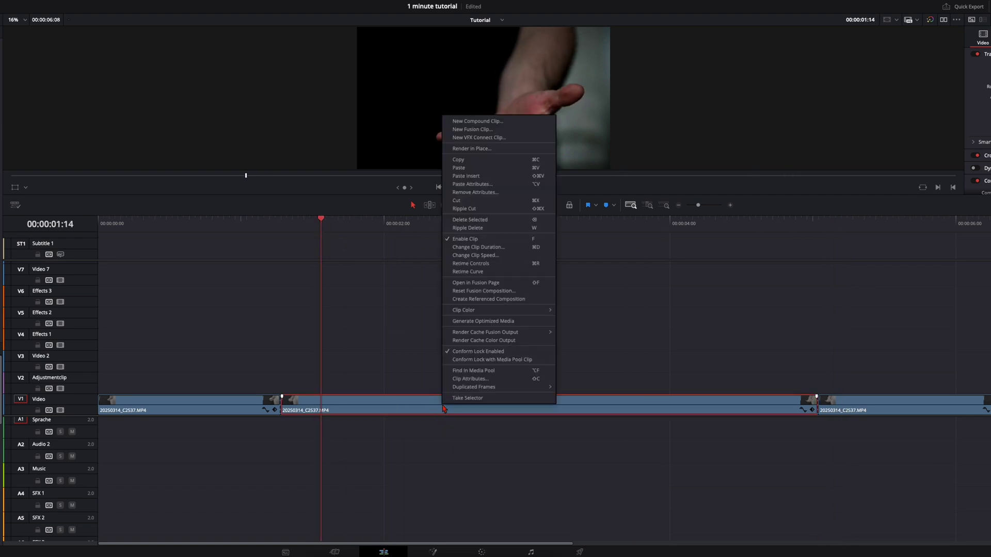
click(491, 130)
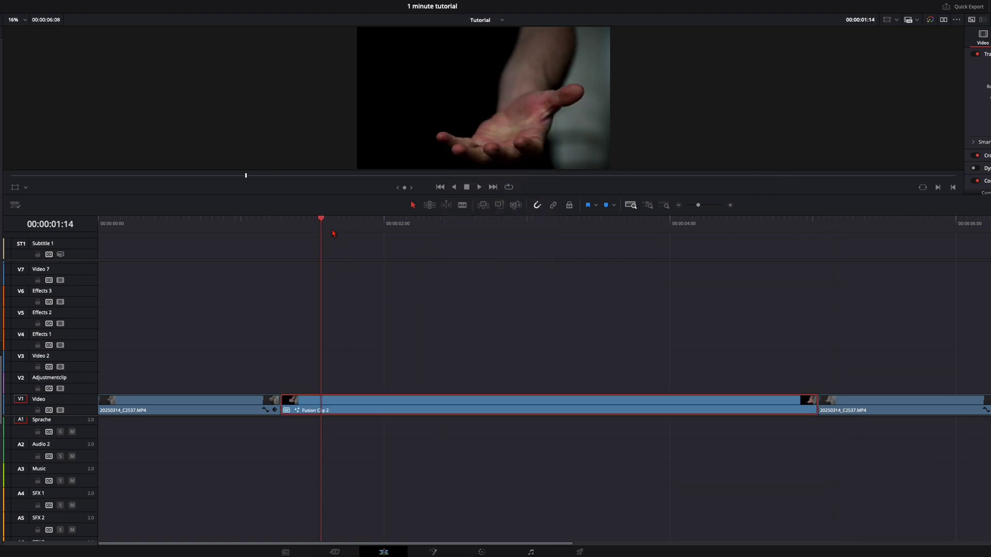
drag(326, 225, 281, 227)
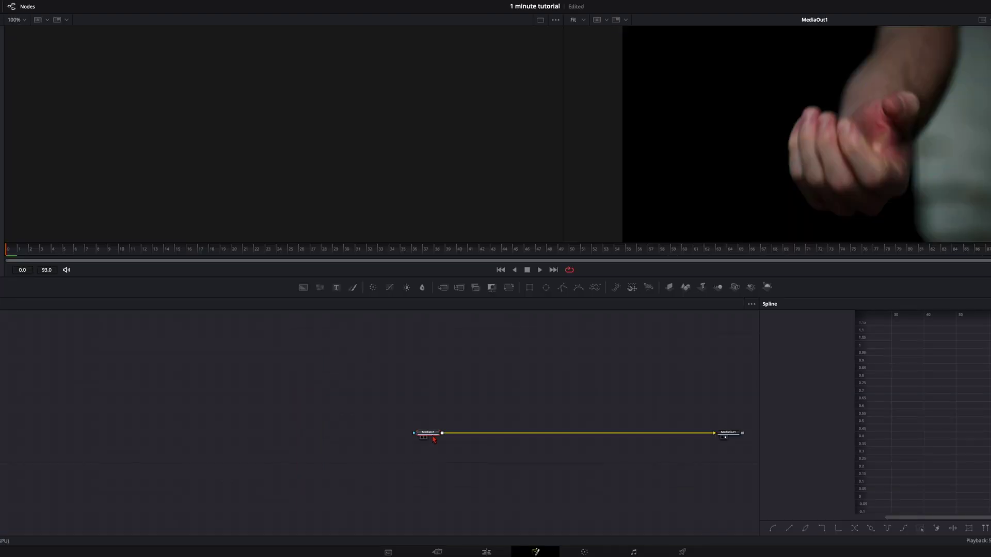
Step: Add a Tracker after MediaIn1 and track the palm through the clip with the adaptive mode Best match
key(shift+space)
text(track)
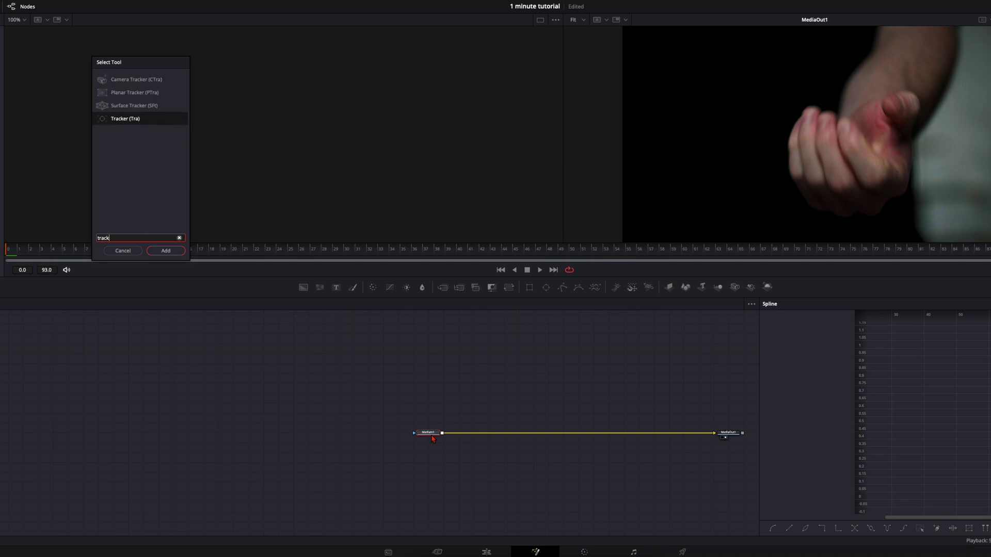
key(Return)
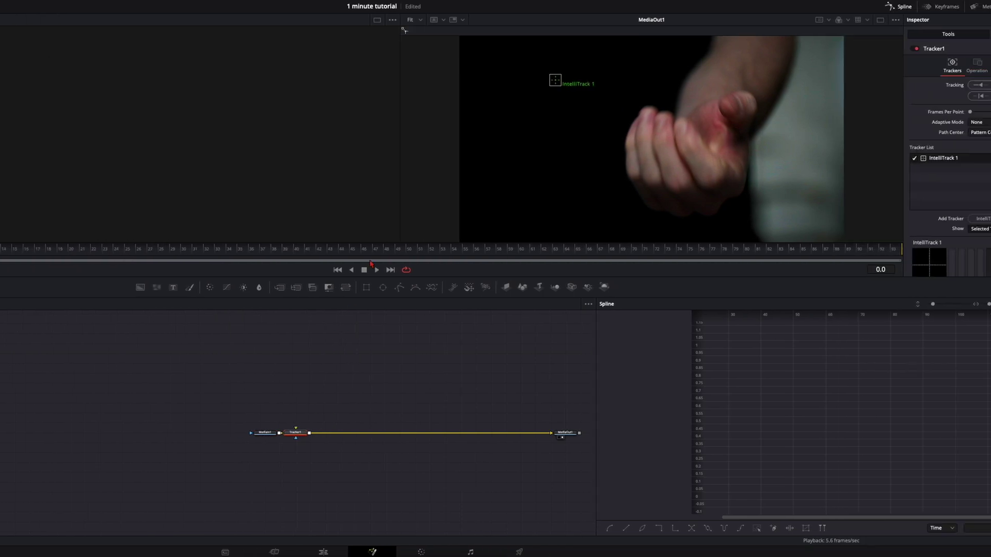
click(527, 248)
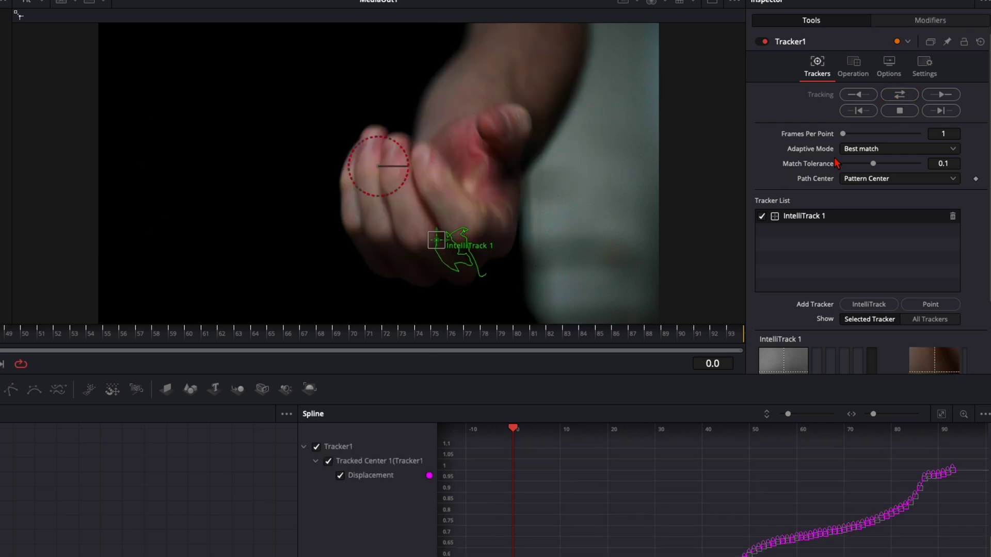
Step: Set the operation of Tracker1 to Match Move
click(853, 65)
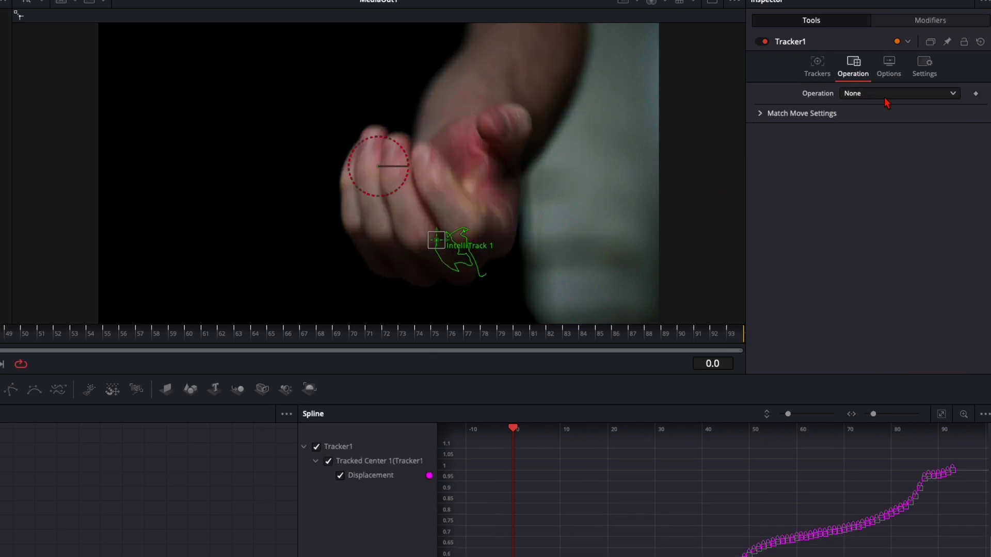
click(885, 97)
click(861, 124)
drag(221, 437, 236, 438)
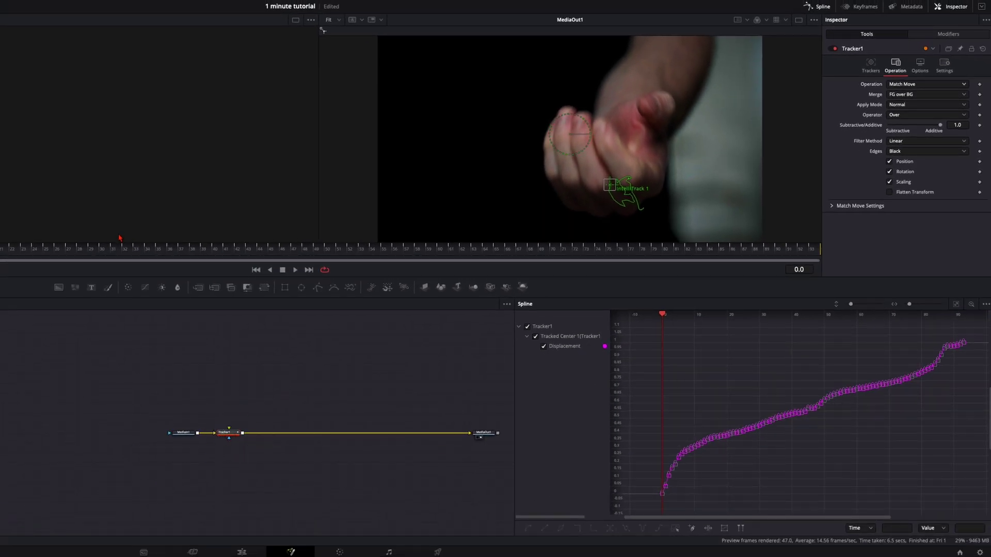
Step: Step through the first frames and correct the tracked path by moving the IntelliTrack 1 point on the palm
key(Right)
key(Right)
key(Right)
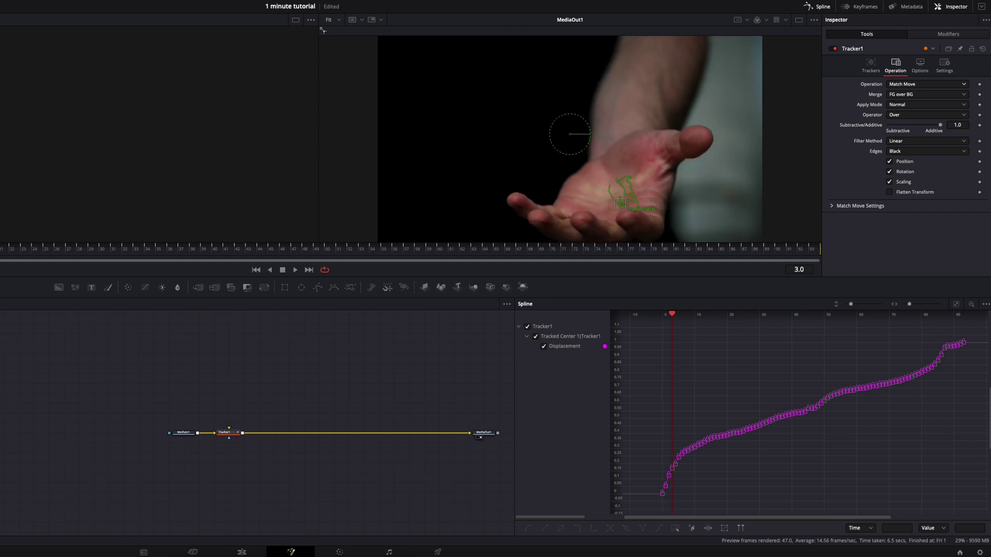
drag(587, 176, 568, 153)
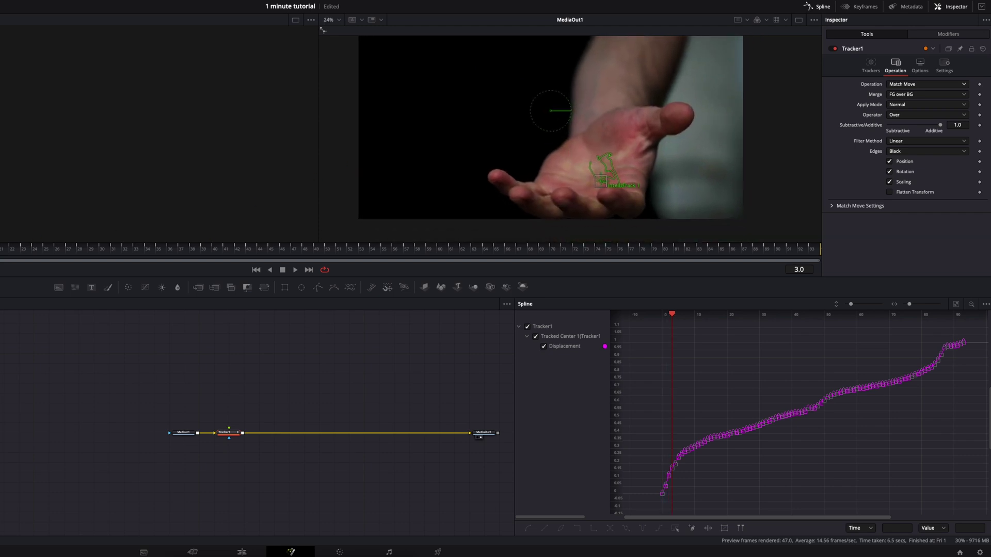
key(Right)
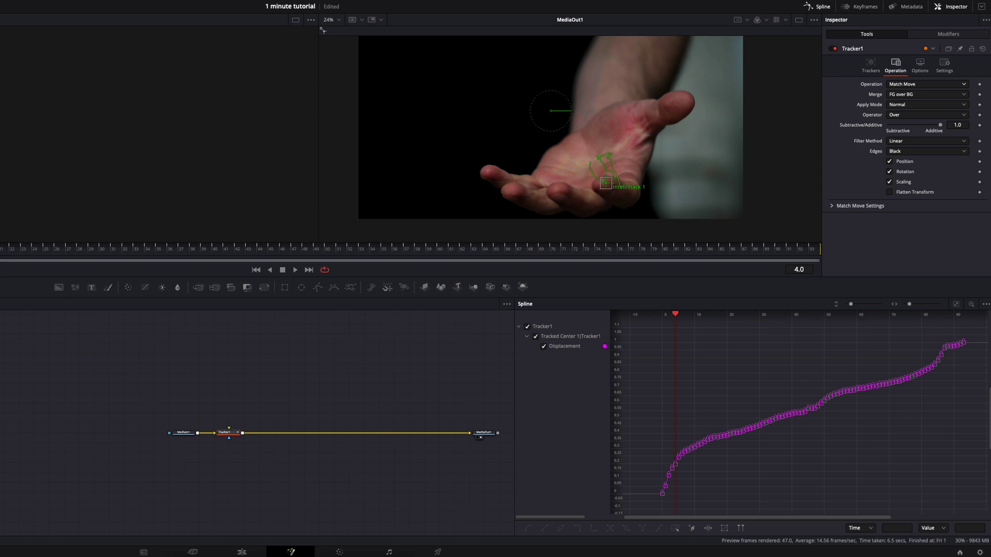
key(Left)
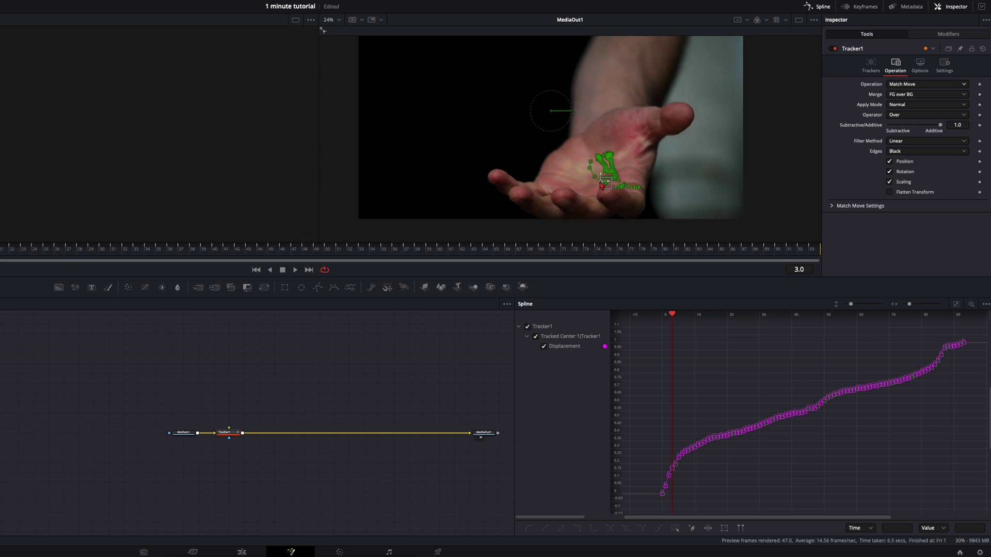
key(Left)
drag(594, 177, 604, 197)
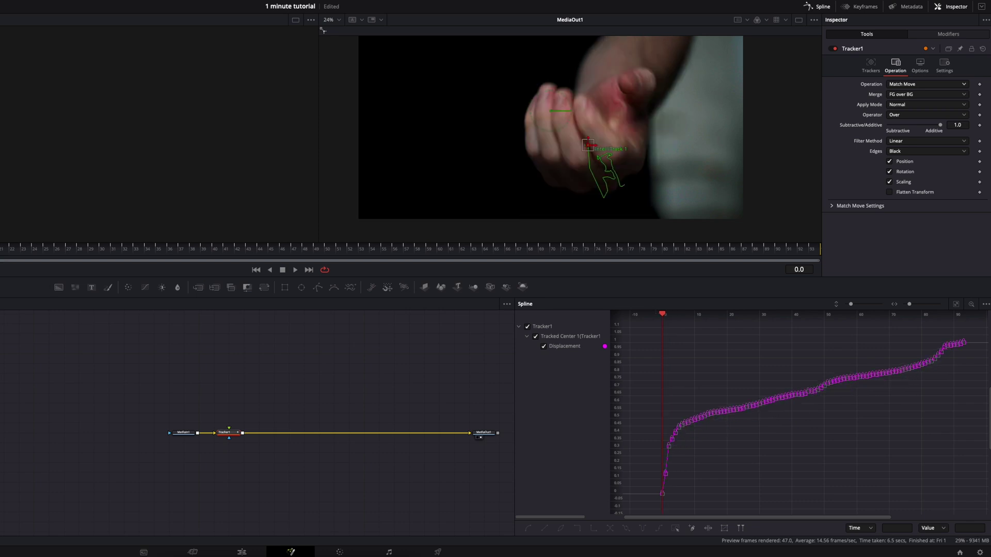
Step: Correct the IntelliTrack 1 point on the palm at frames 89 and 90 and play the clip
drag(130, 259, 769, 263)
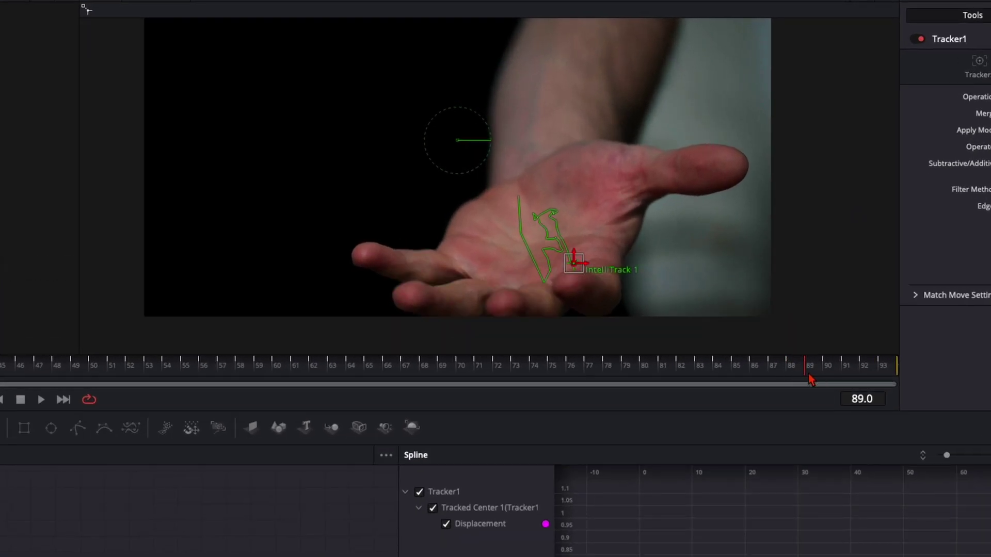
drag(567, 265, 577, 281)
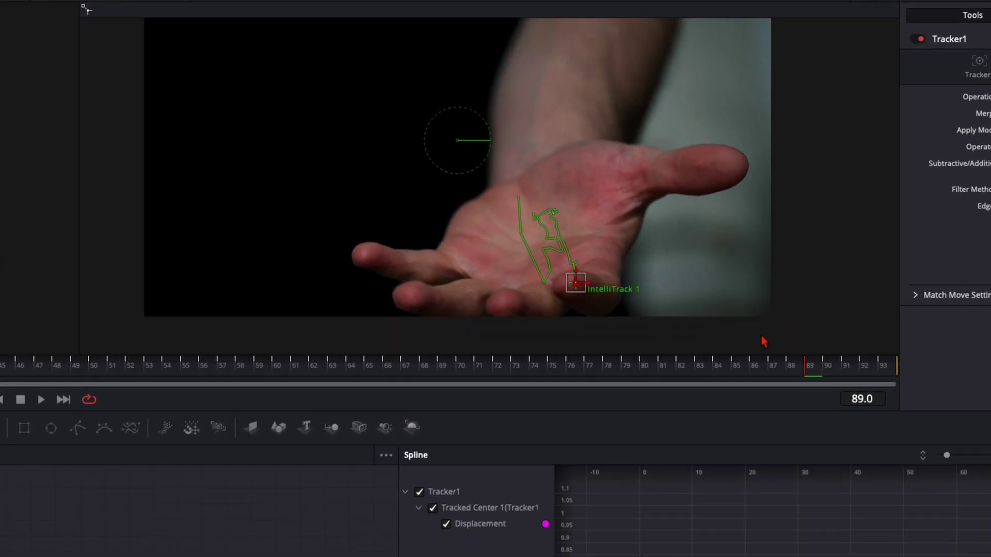
click(822, 367)
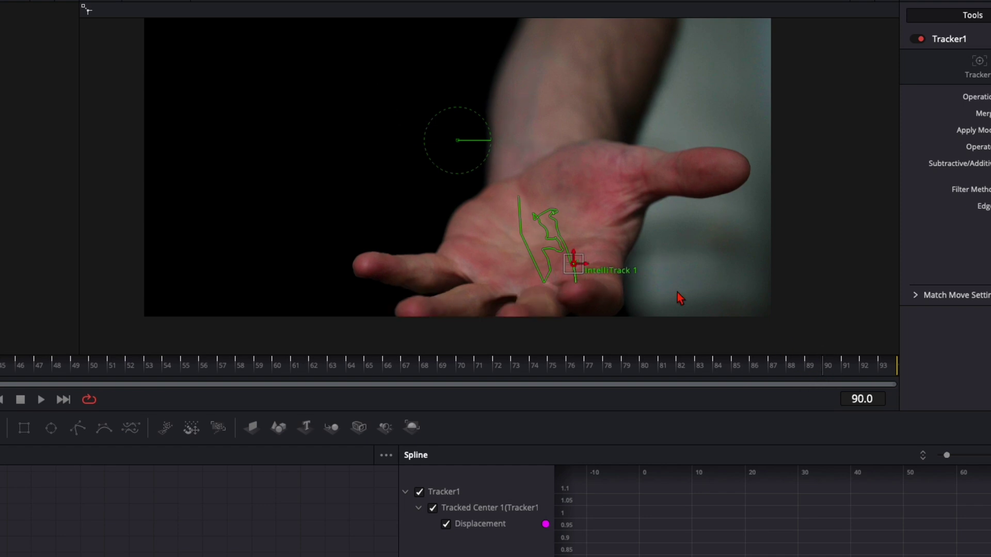
drag(573, 263, 582, 293)
key(space)
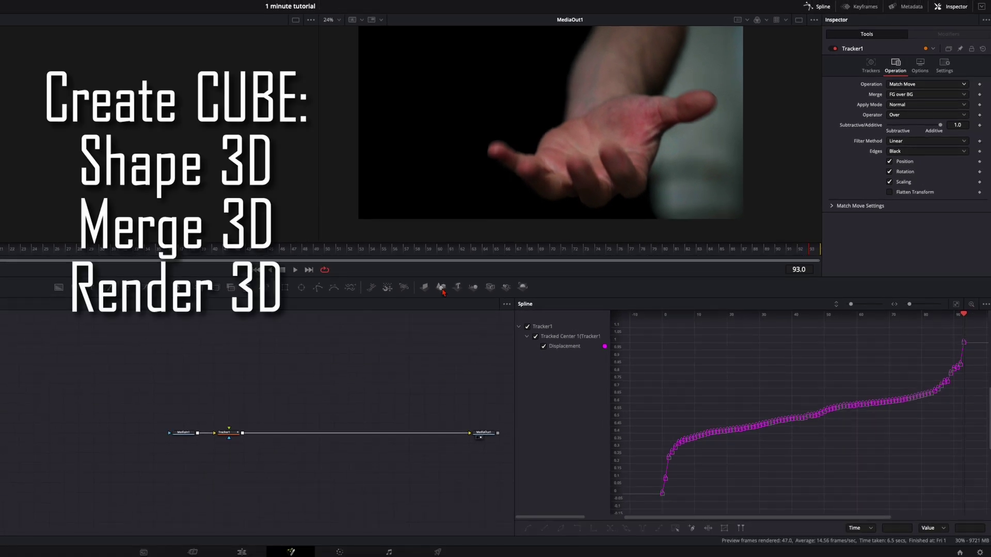
Step: Add connected Shape 3D, Merge 3D and Renderer 3D nodes and feed the render into Tracker1 as its foreground
drag(438, 296, 171, 364)
drag(474, 288, 229, 435)
click(523, 288)
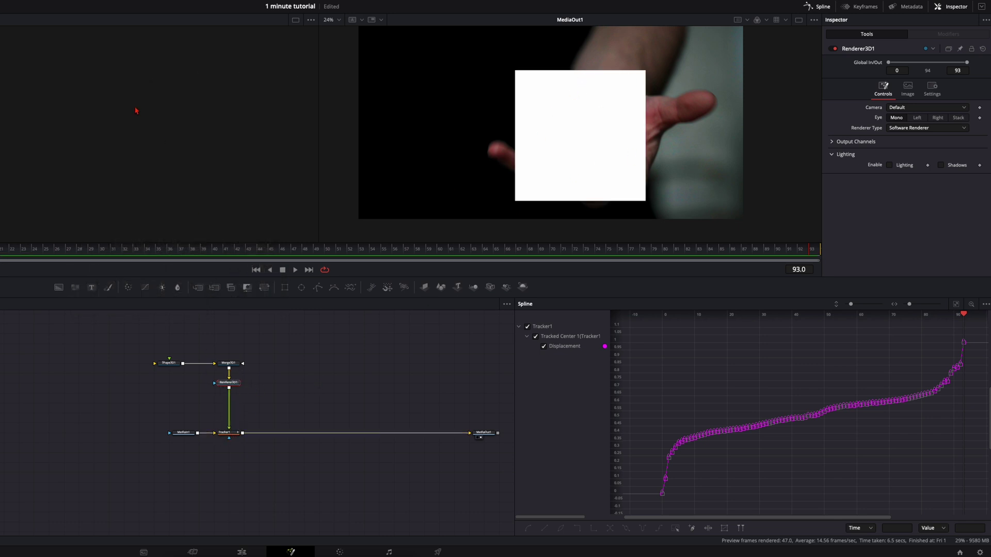
Step: Show Merge3D1 in the empty viewer and orbit its 3D view to see the plane at an angle
drag(229, 363, 138, 141)
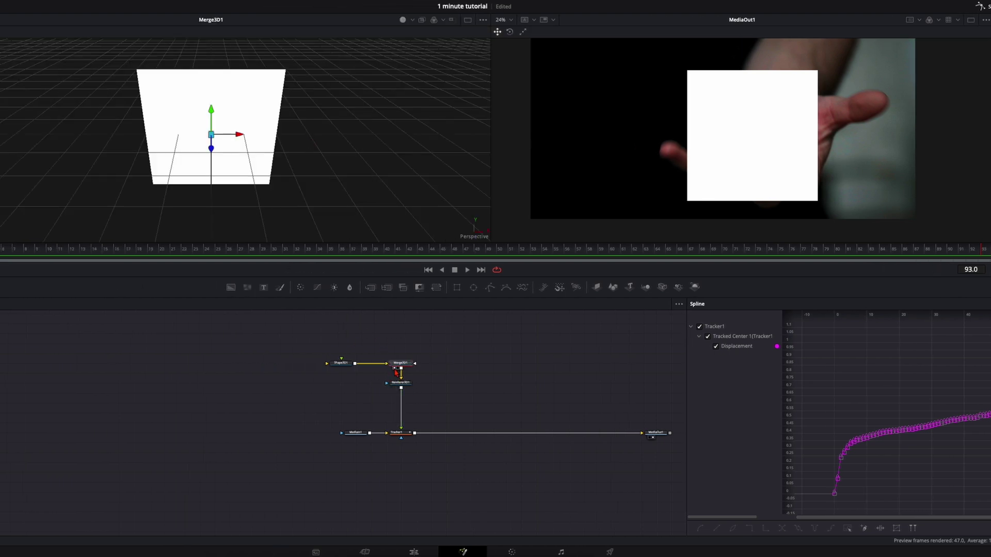
click(272, 106)
drag(230, 168, 308, 146)
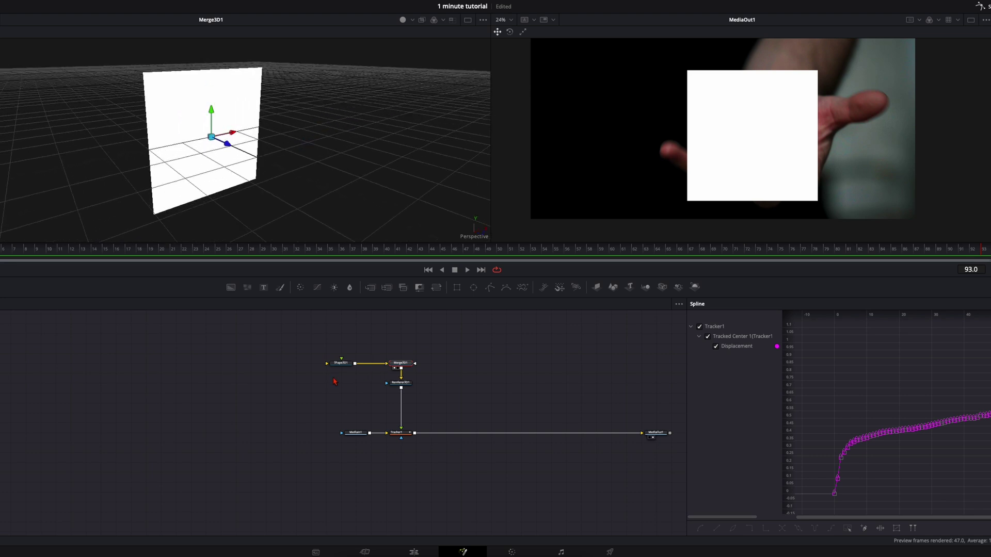
Step: Change the shape of Shape3D1 from Plane to Cube and play back the result
click(338, 365)
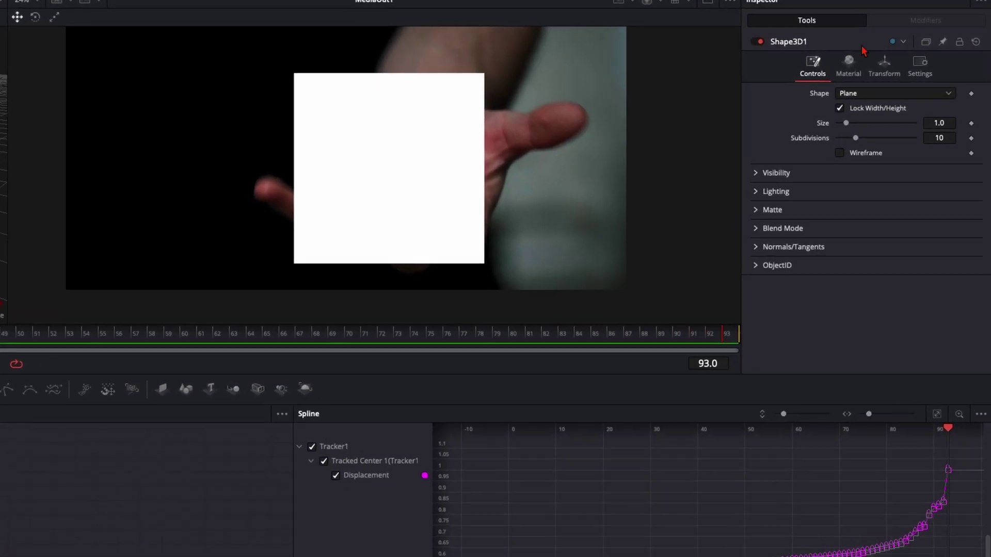
click(862, 95)
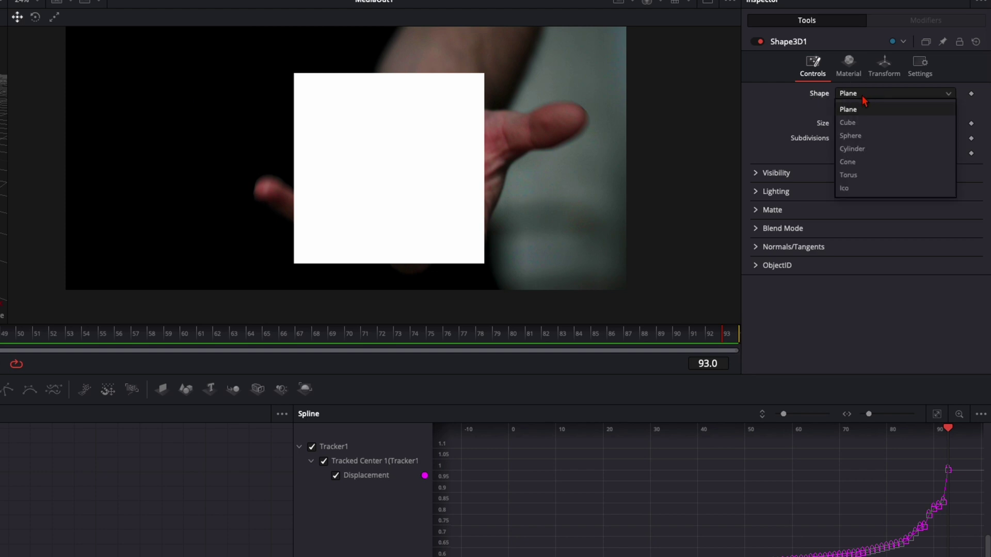
click(854, 125)
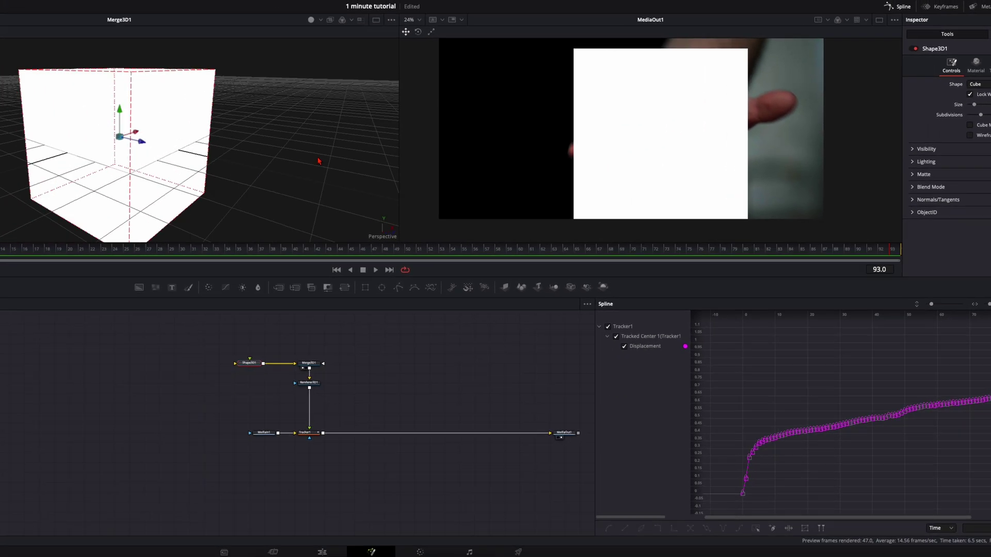
drag(347, 157, 361, 181)
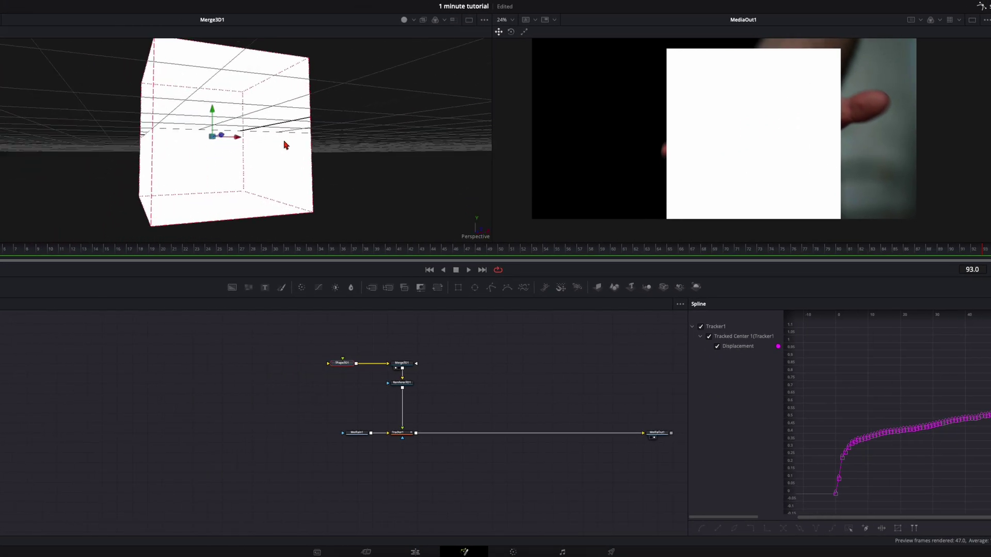
key(space)
key(space)
Step: Make room beside Shape3D1 and insert a Transform 3D node between it and Merge3D1
drag(341, 364, 305, 367)
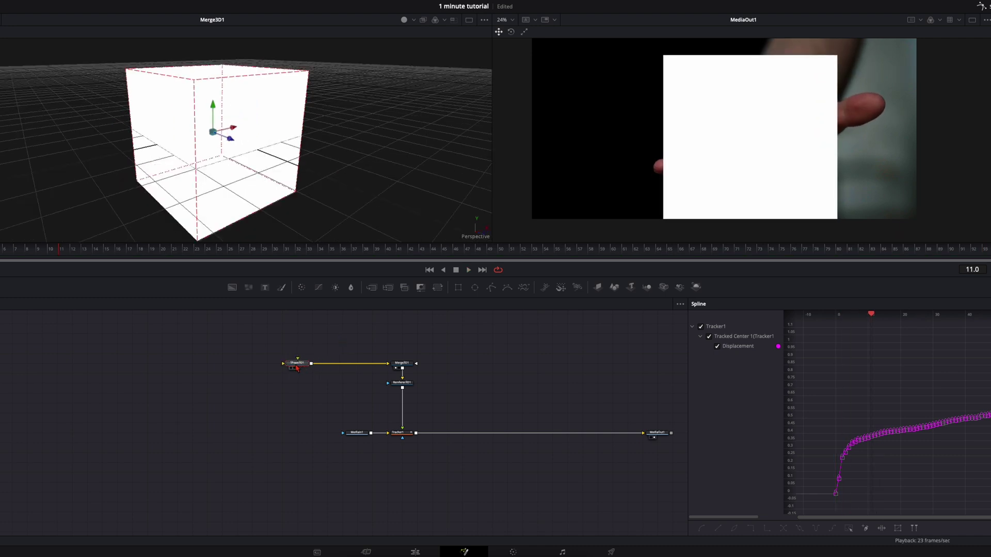
key(shift+space)
text(trans)
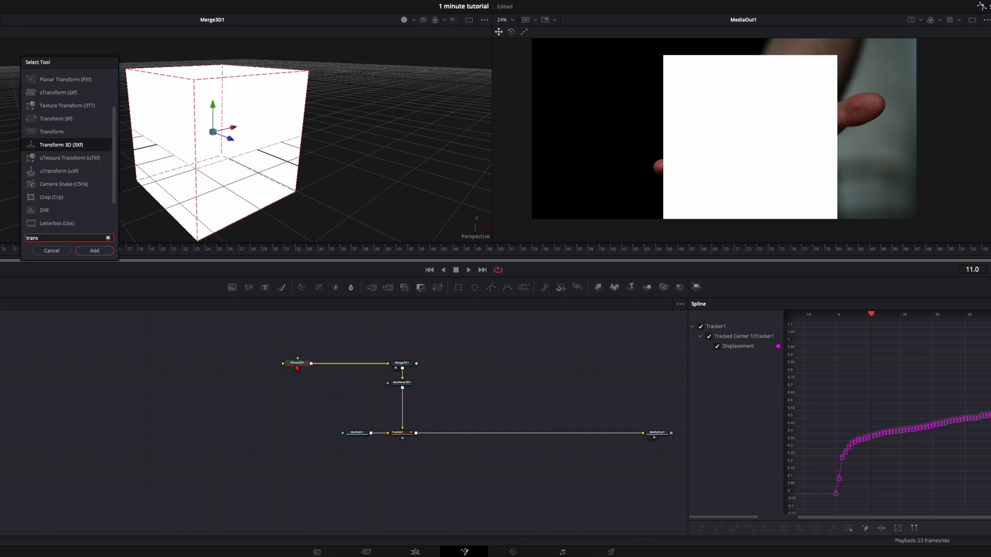
key(Return)
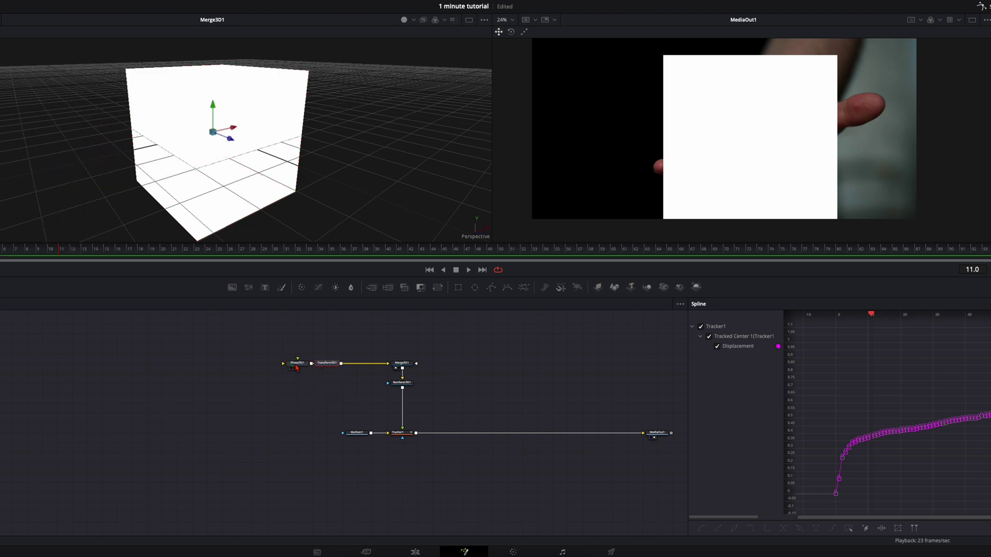
mouse_move(333, 371)
mouse_down()
mouse_move(361, 370)
mouse_move(350, 367)
mouse_up()
Step: Scale the cube to 0.556 and set its Y translation to 0.173 in Transform3D1 so it sits over the palm
click(293, 365)
click(341, 366)
drag(955, 217, 931, 217)
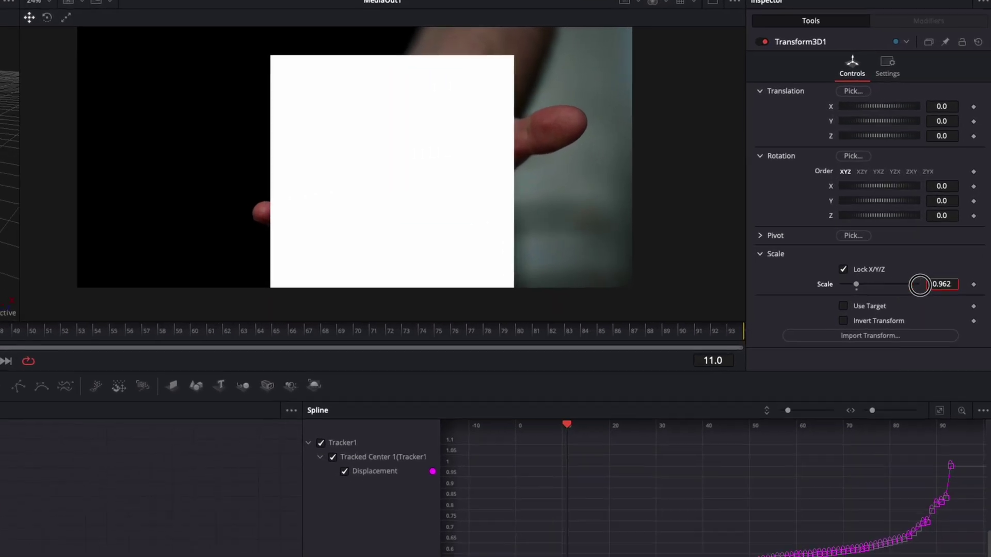
drag(914, 286, 683, 299)
drag(944, 123, 70, 114)
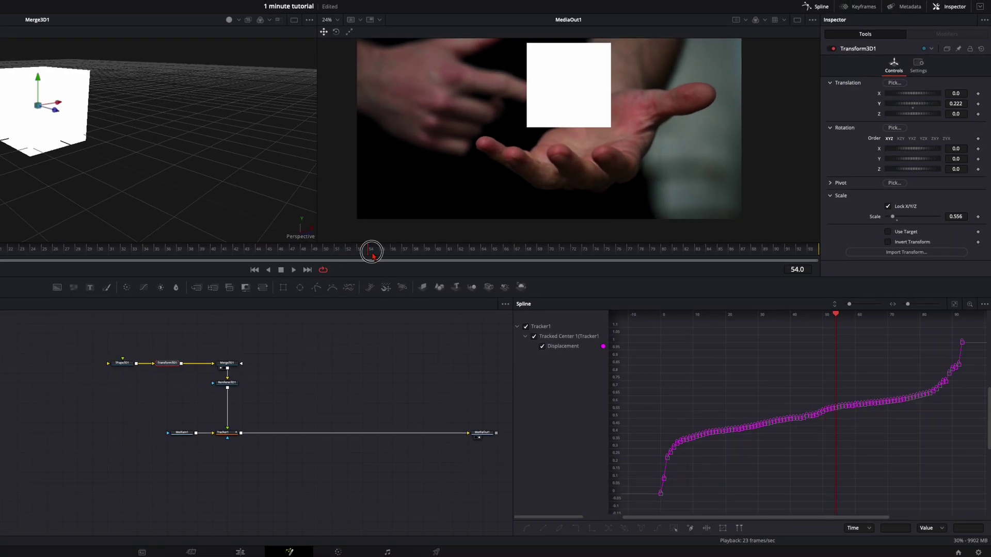
drag(378, 255, 320, 251)
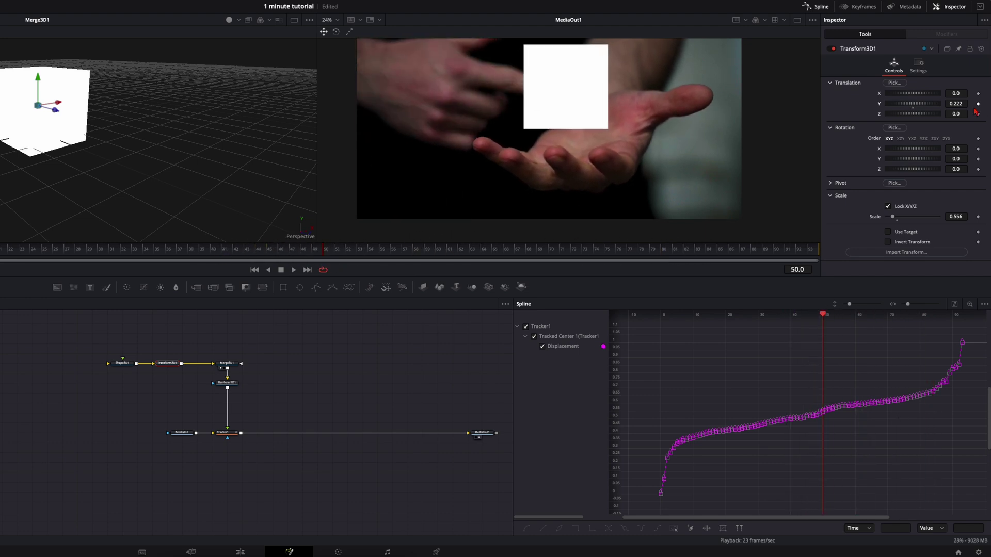
drag(959, 104, 962, 109)
Step: Rotate the cube in Transform3D1 to about 54.8 on X and 182.6 on Y at frame 35
drag(332, 262, 0, 260)
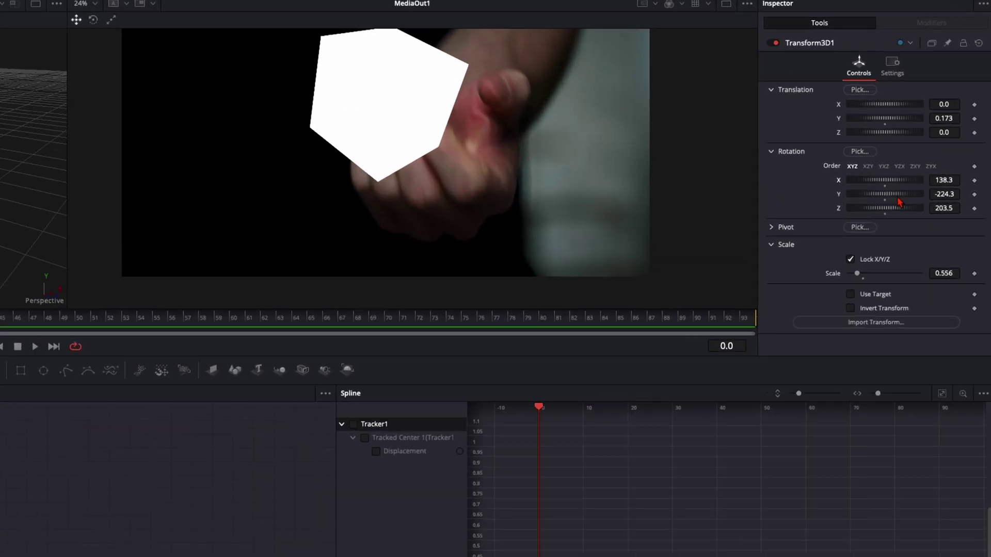
drag(872, 195, 890, 210)
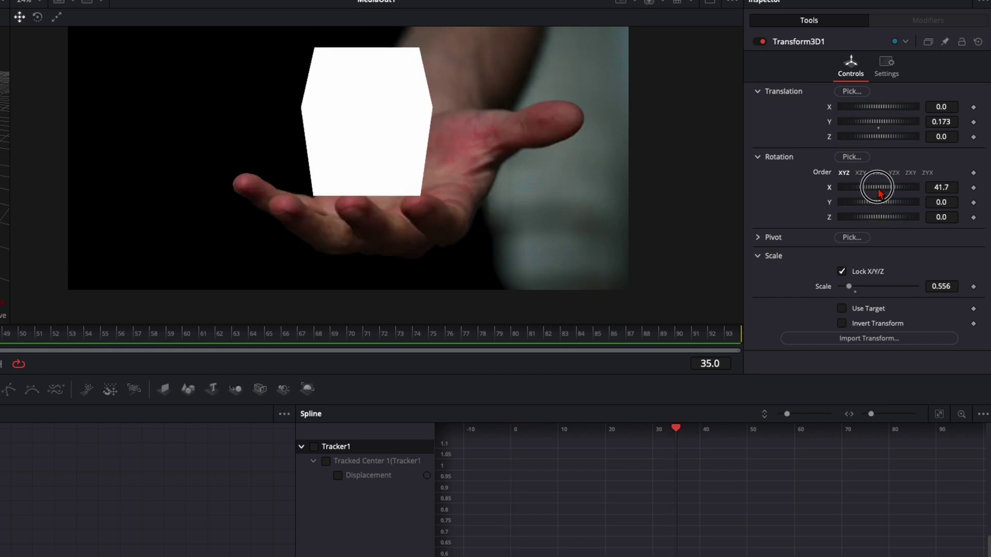
drag(878, 191, 905, 209)
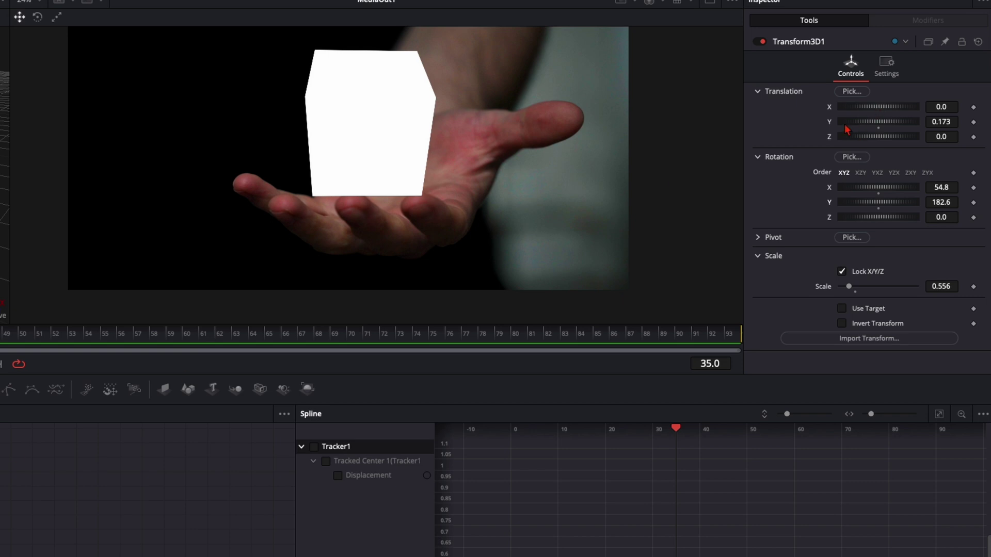
Step: Raise the cube to a Y translation of 0.248 in Transform3D1 and keyframe its Y rotation at 0 on frame 0
drag(945, 123, 980, 122)
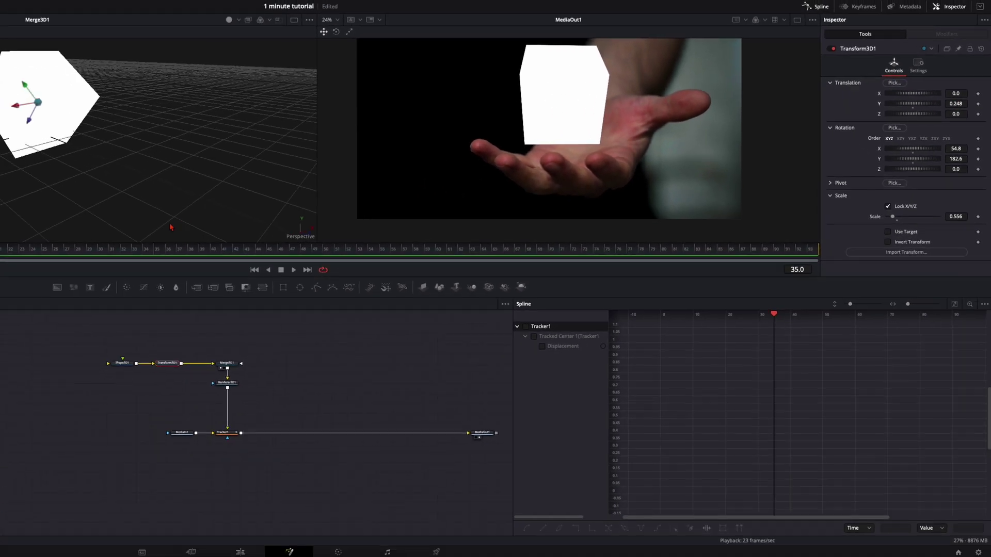
key(space)
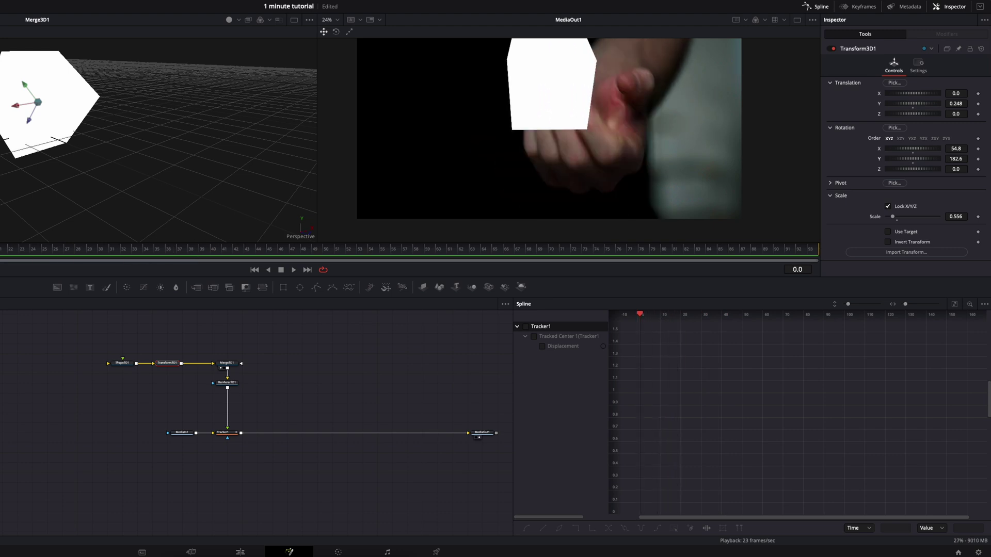
click(978, 160)
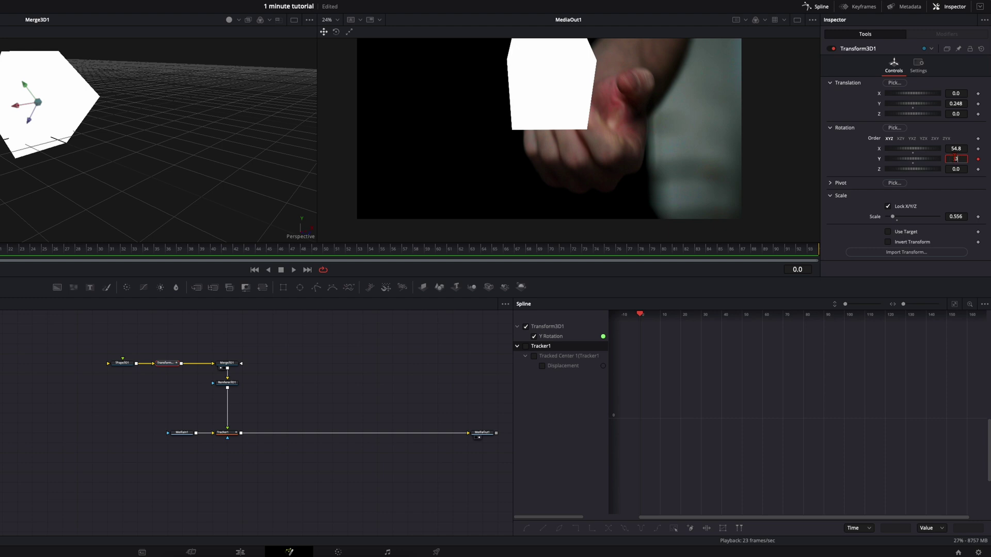
click(955, 158)
text(0)
key(Tab)
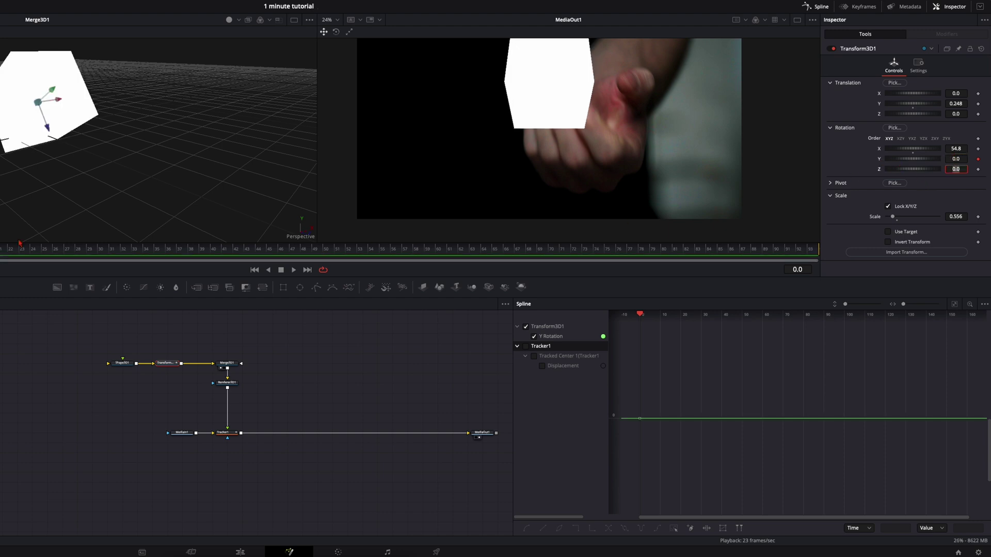
Step: Keyframe the cube's Y rotation at -90 on frame 48, where the finger swipes past
click(173, 249)
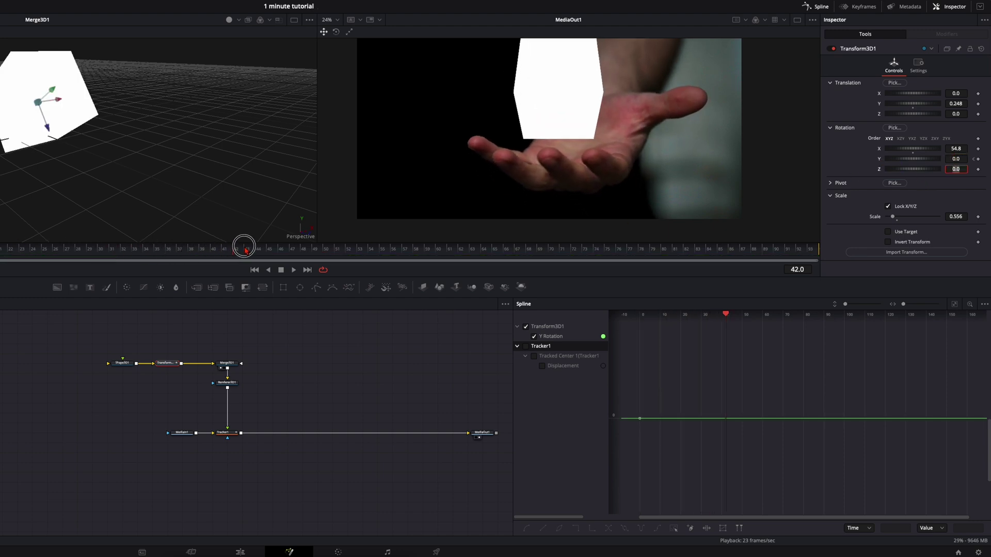
drag(246, 251, 305, 249)
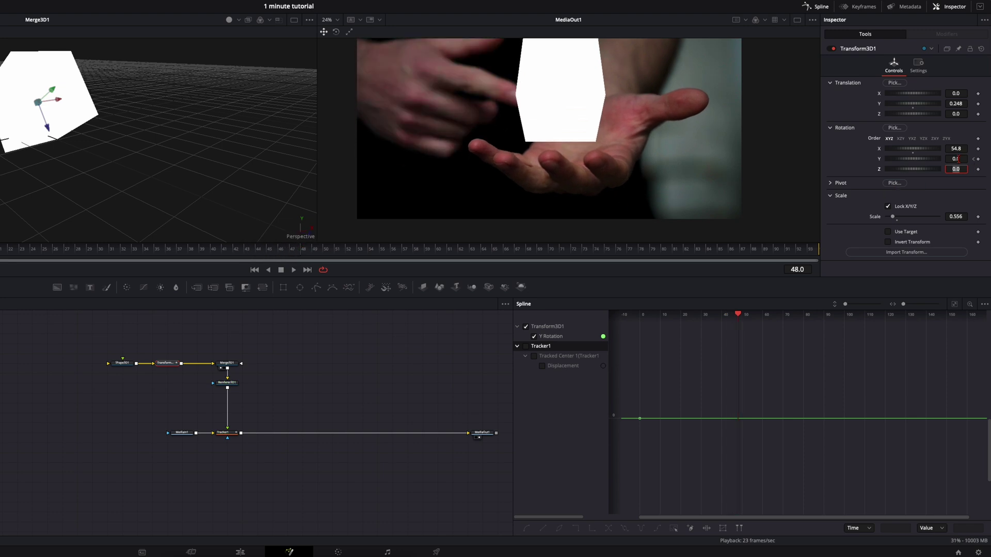
click(956, 158)
text(90)
key(Tab)
drag(0, 249, 305, 254)
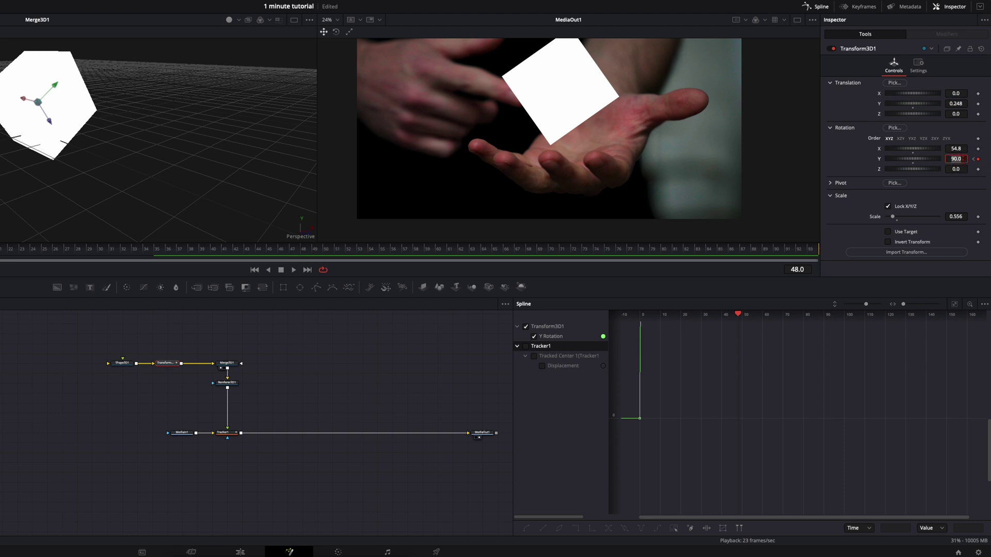
key(Tab)
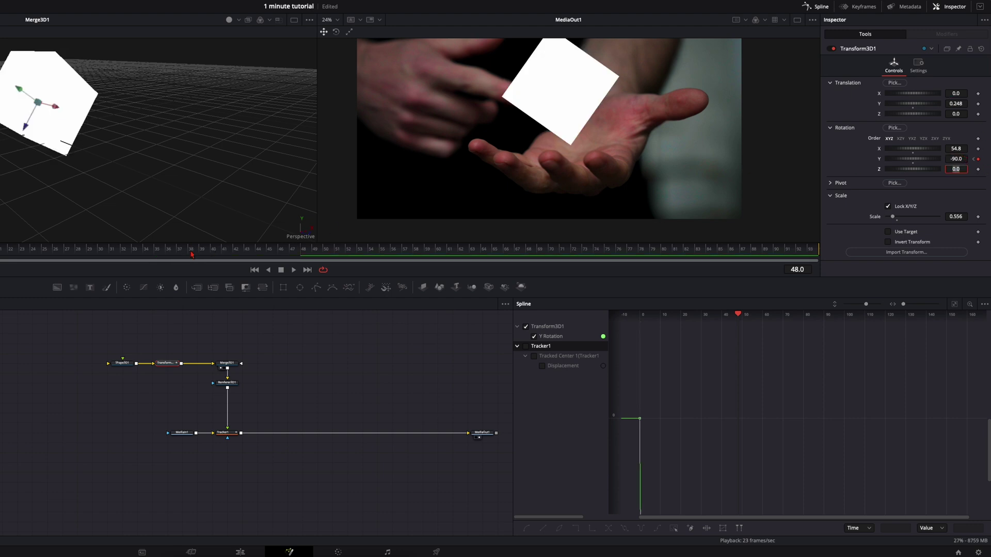
Step: Keyframe the cube's Y rotation at -500 on the last frame, 93
drag(192, 255, 303, 253)
drag(302, 242, 816, 254)
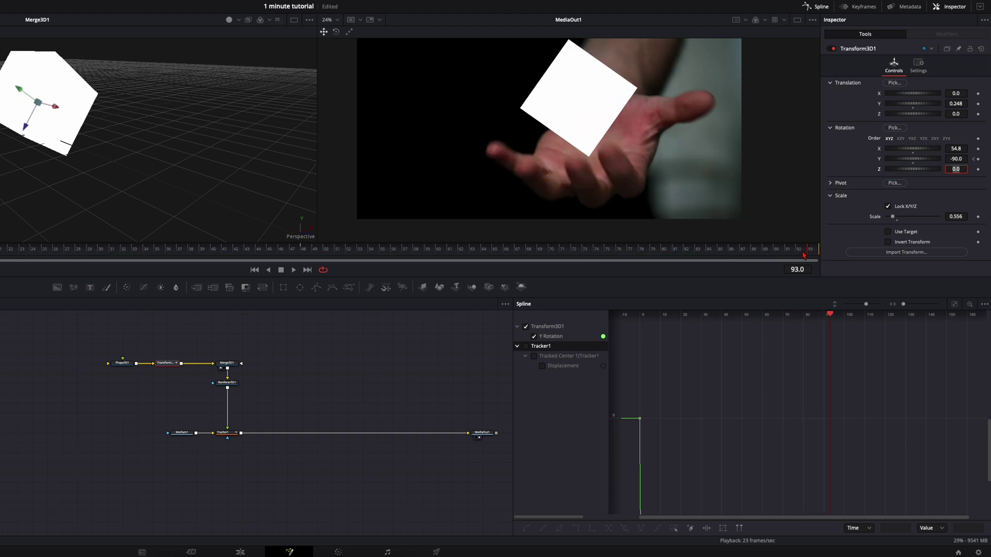
click(956, 158)
text(-500)
key(Tab)
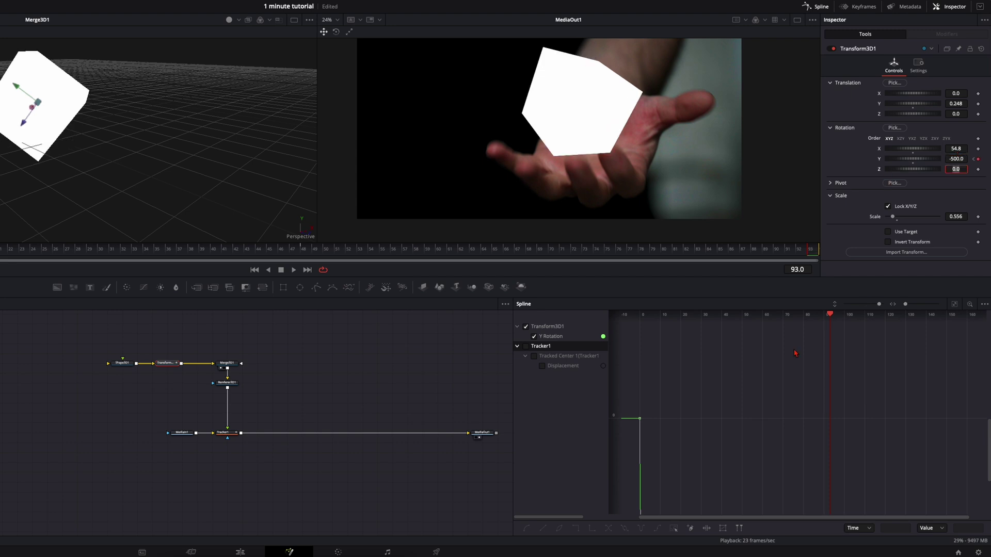
Step: Fit the Y Rotation curve in the Spline editor and review the spin up to frame 48
click(807, 9)
click(807, 9)
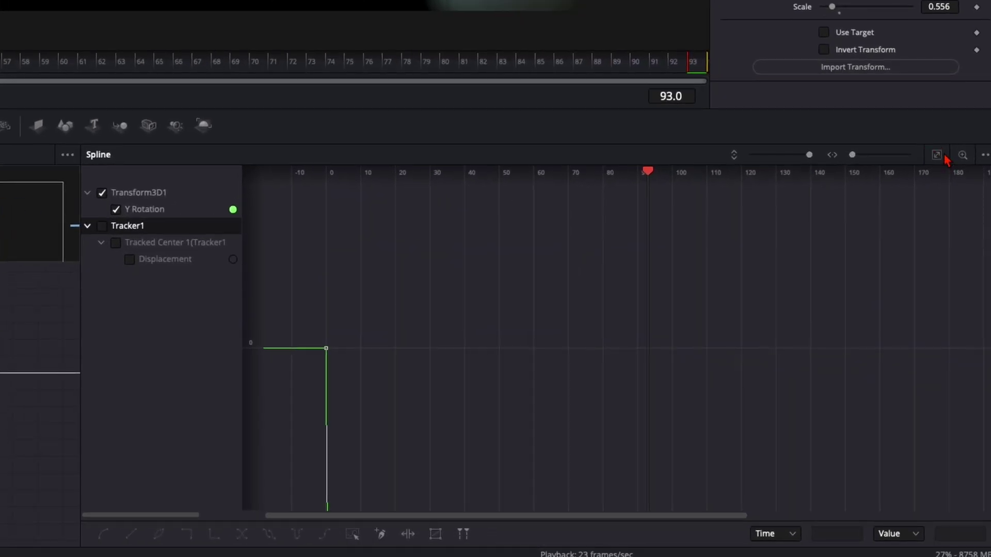
click(938, 158)
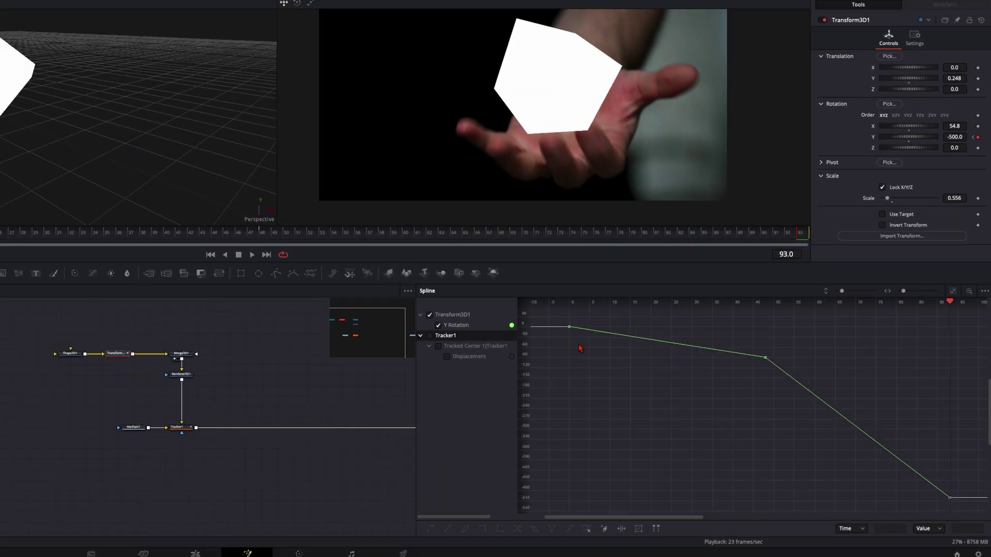
key(space)
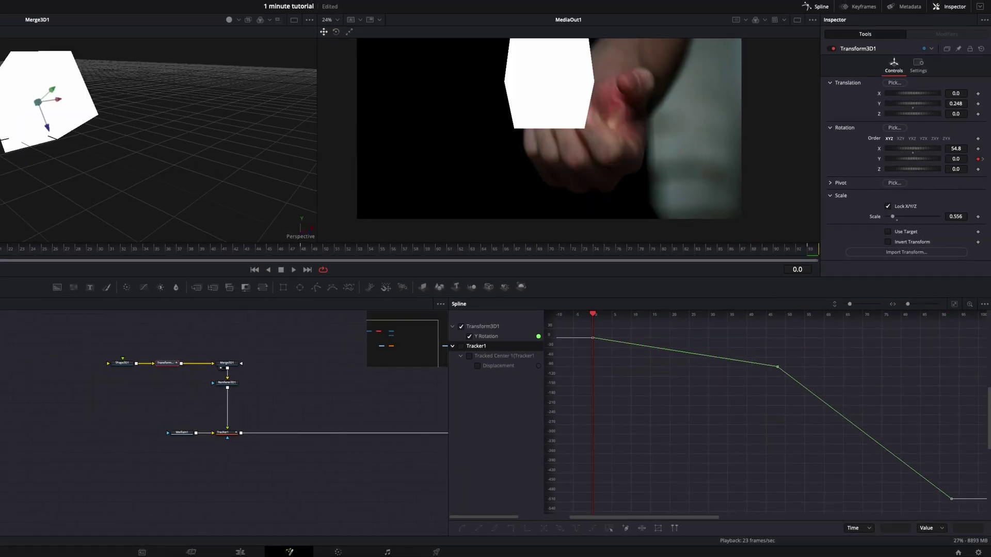
key(space)
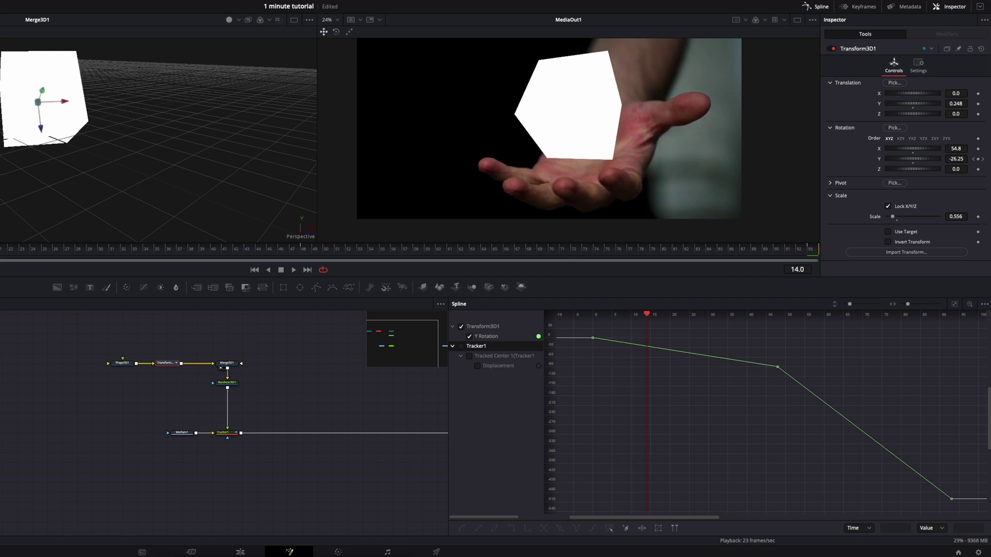
drag(1, 250, 310, 254)
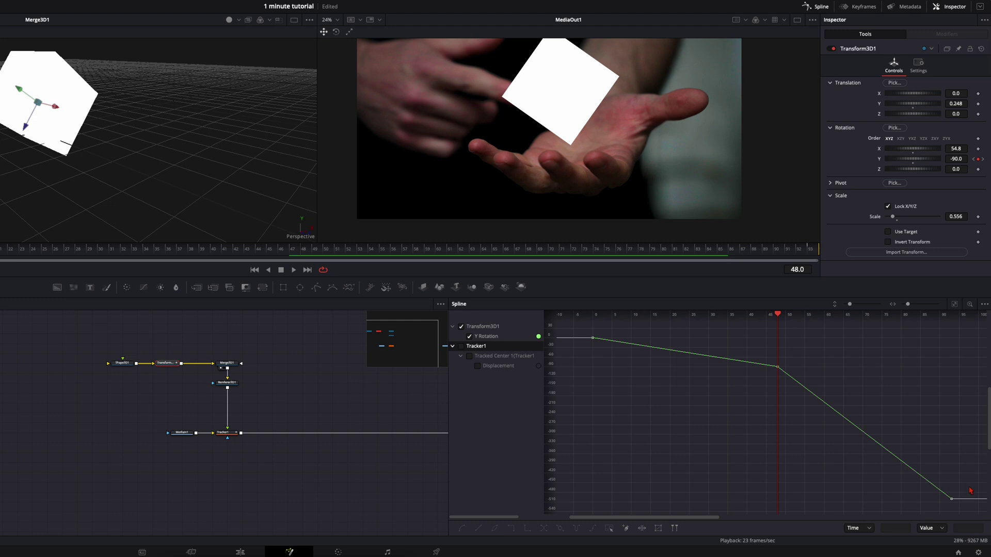
Step: Smooth the Y Rotation curve after frame 48 so it falls steeply and eases into frame 93, and play back the spin
click(952, 499)
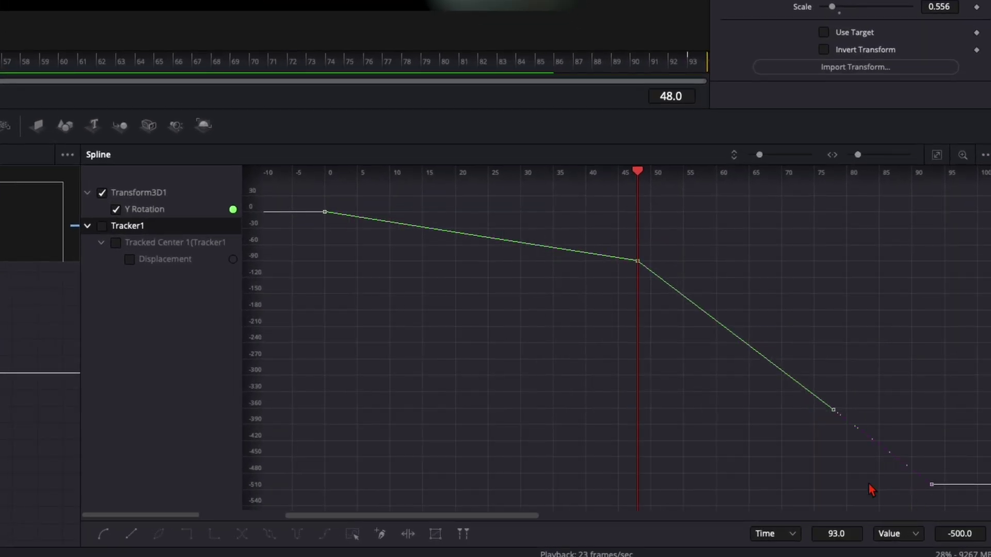
key(s)
click(834, 485)
drag(833, 487, 721, 485)
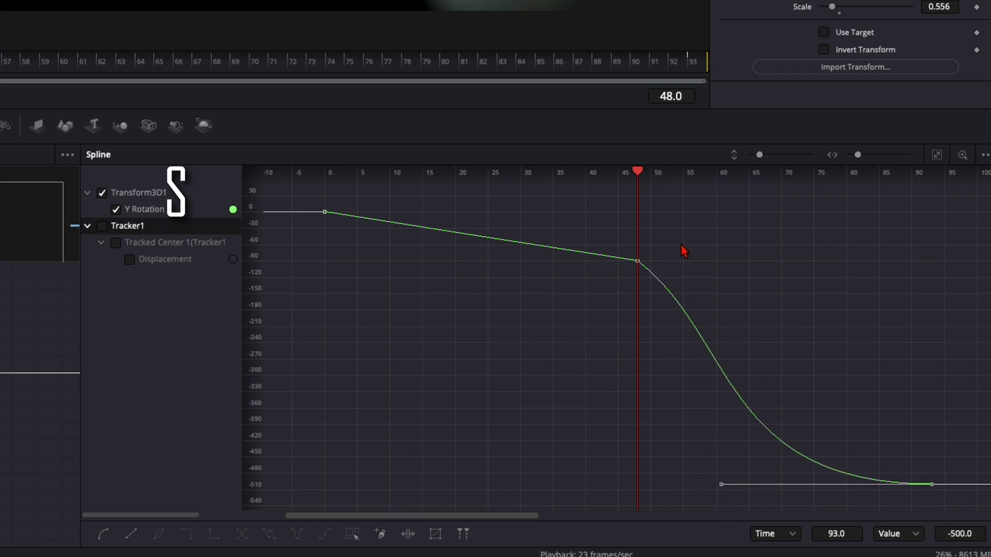
drag(682, 249, 614, 289)
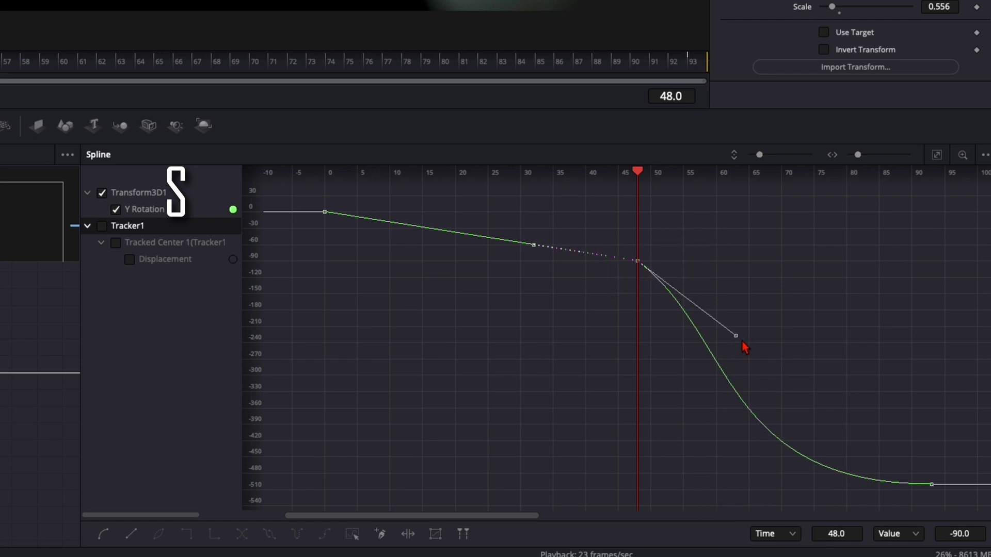
drag(735, 336, 660, 413)
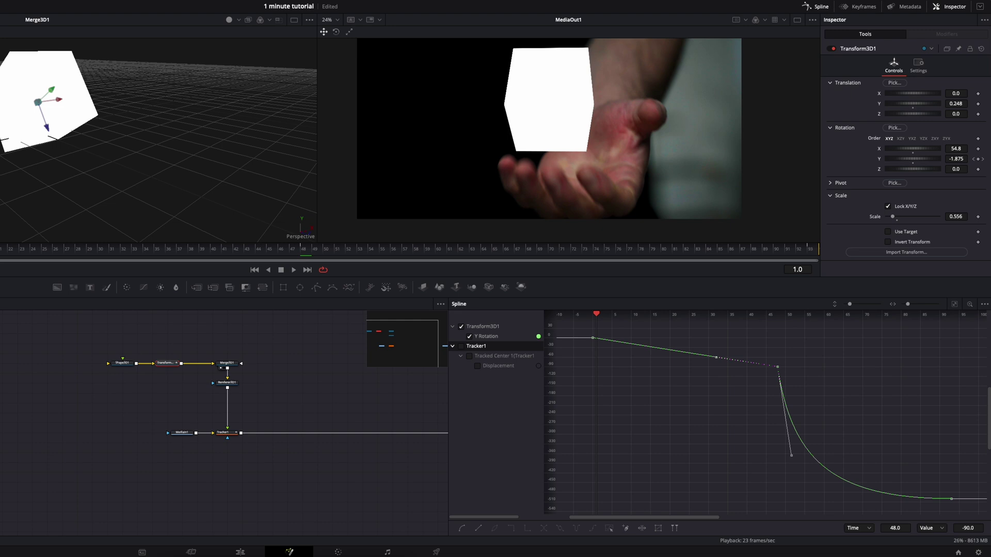
key(space)
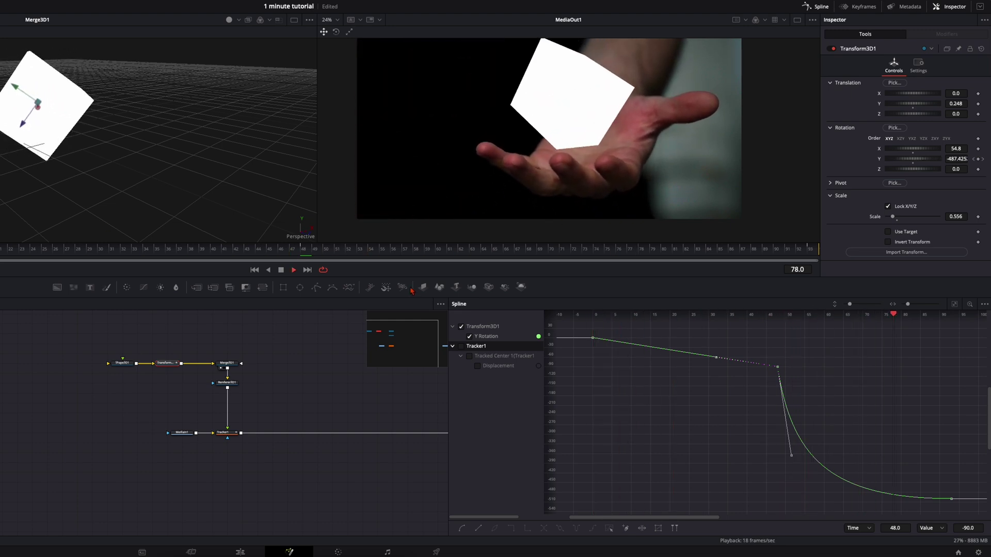
key(space)
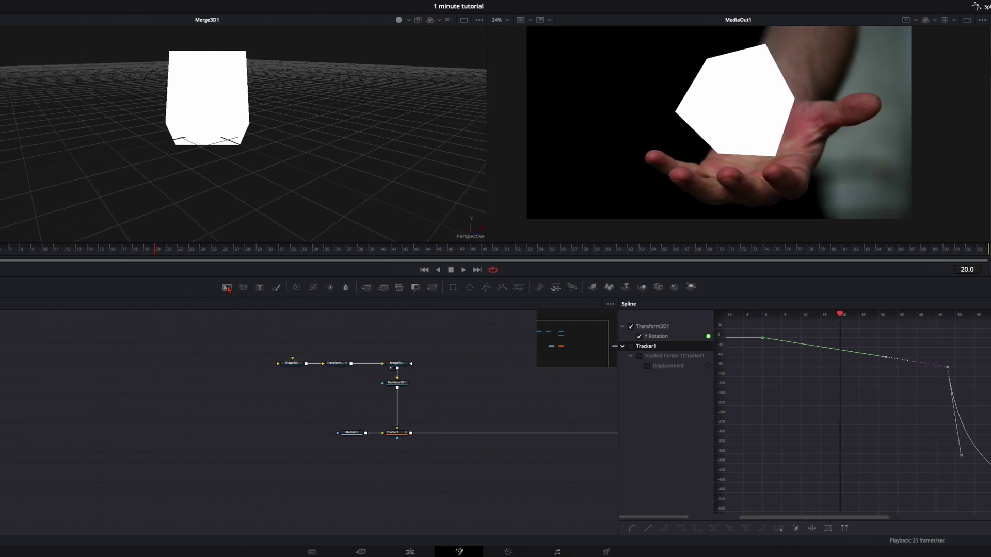
Step: Add a Background node masked by a Rectangle node and connect it as the material input of Shape3D1
click(63, 349)
drag(232, 350, 232, 364)
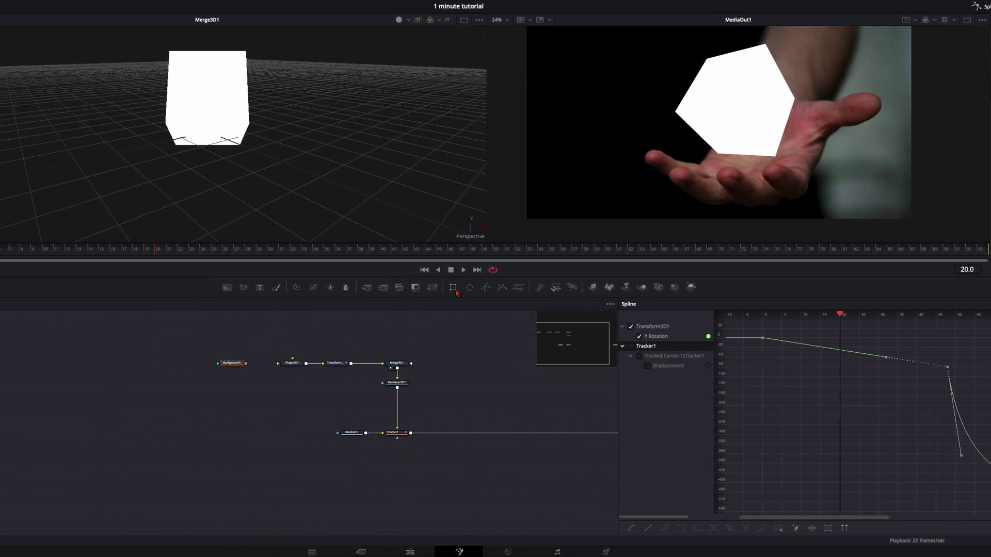
drag(453, 288, 287, 365)
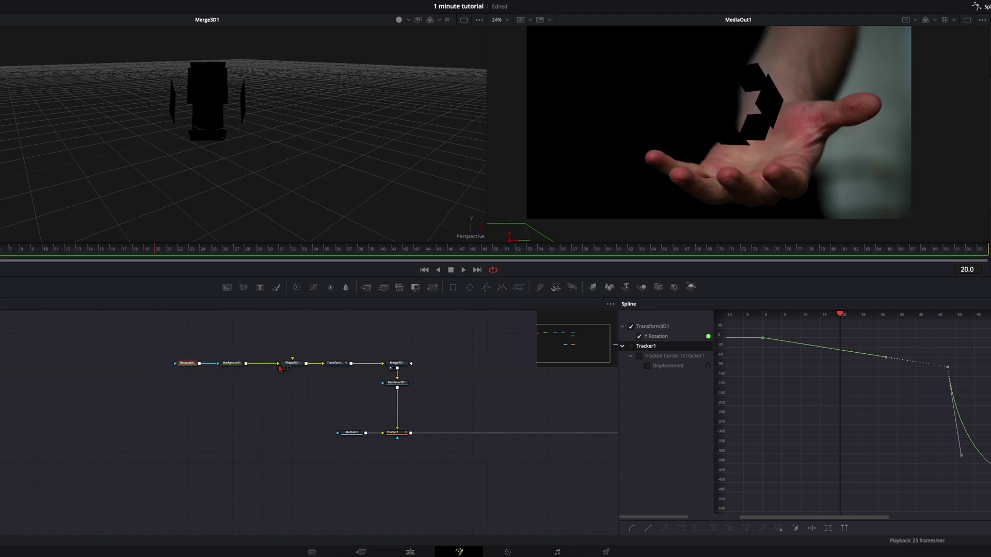
Step: Set the Background1 color to orange-red with red 0.976470, green 0.278431 and blue 0.0
click(233, 363)
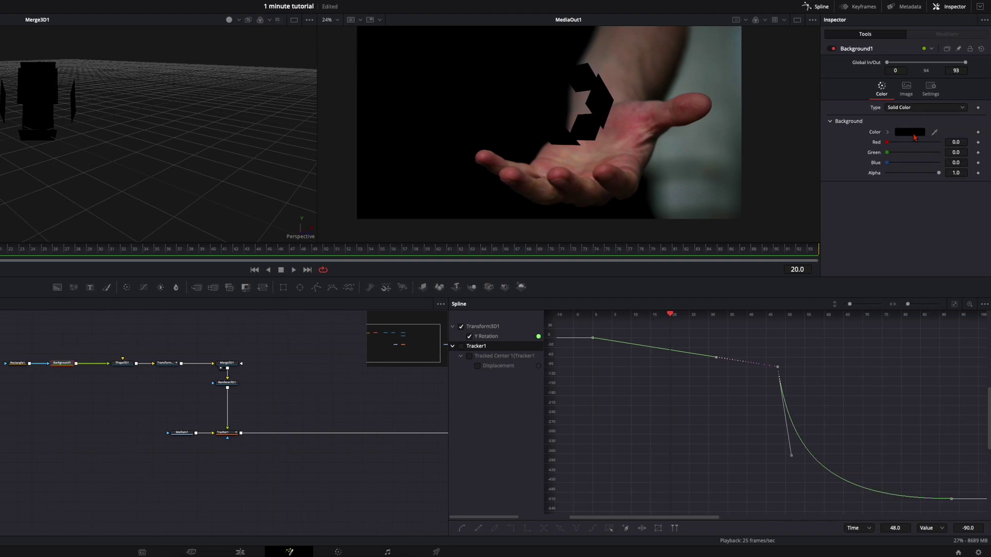
click(911, 133)
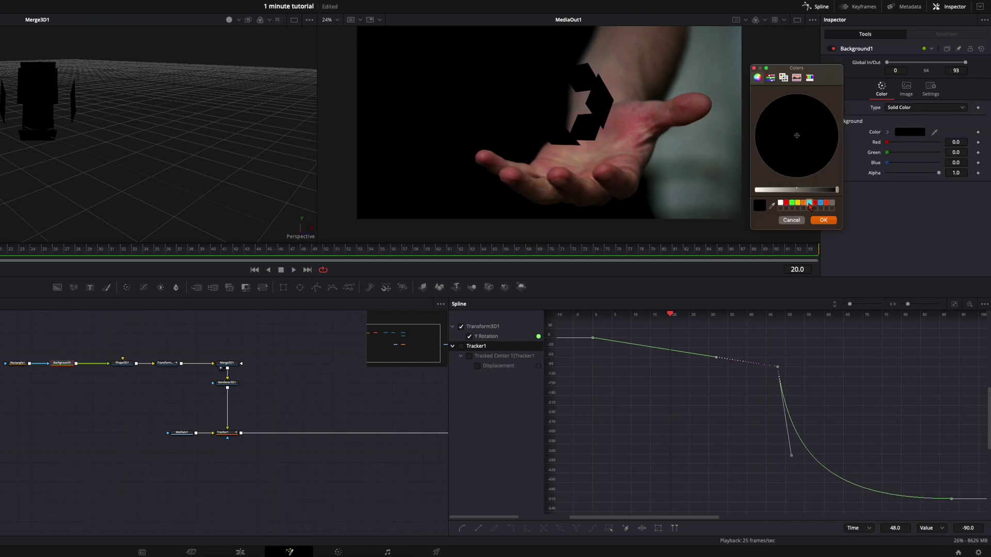
click(826, 203)
click(823, 220)
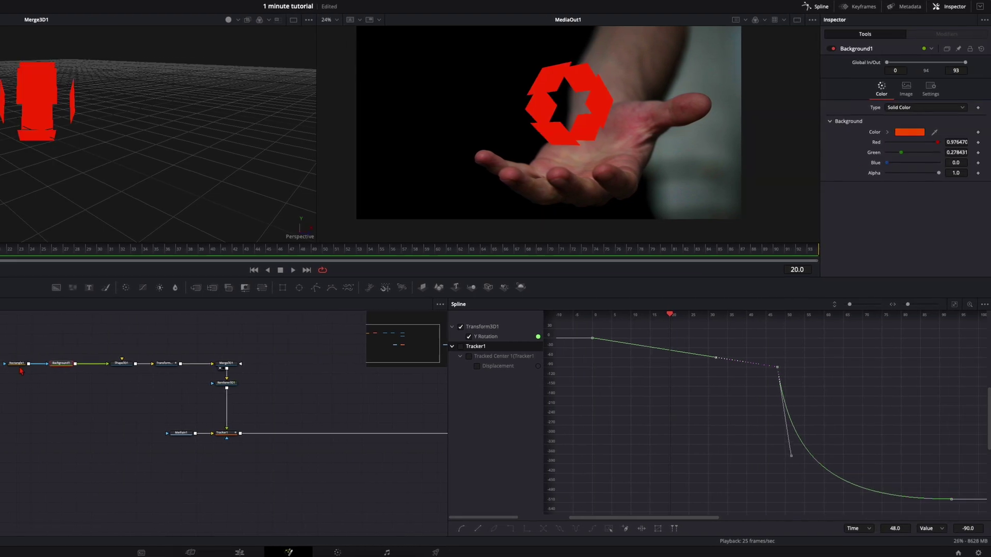
Step: Turn the Rectangle1 mask into an outline by disabling Solid and setting its border width to 0.02
click(17, 364)
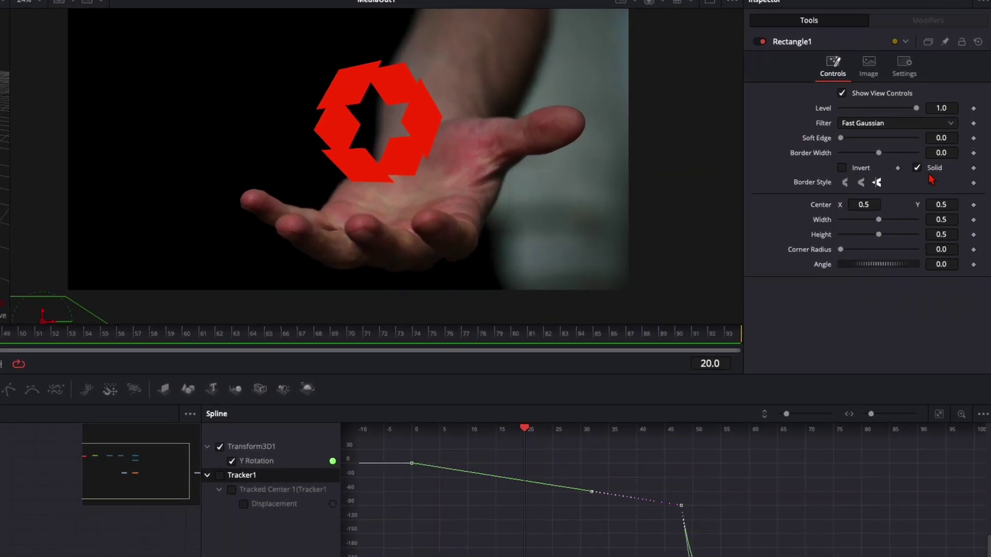
click(917, 169)
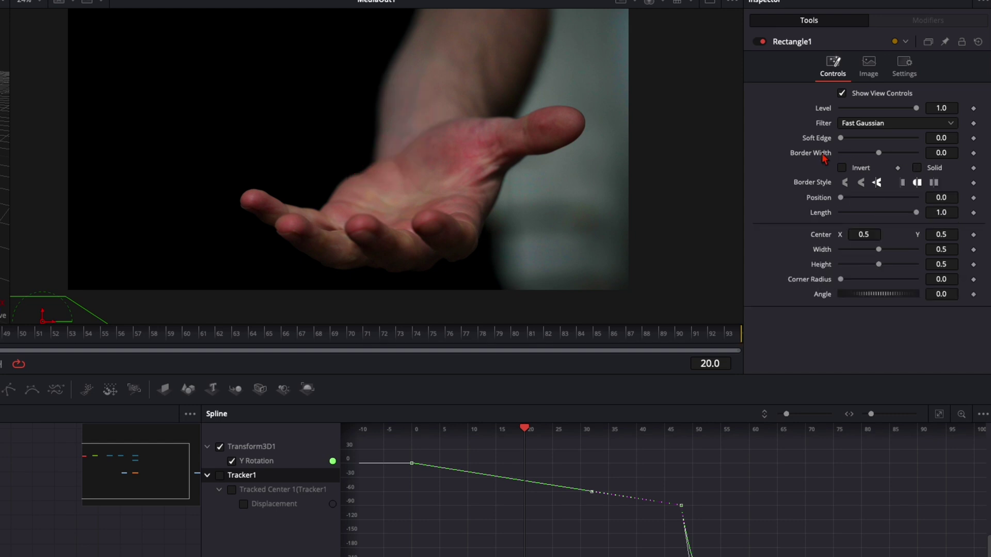
click(943, 152)
key(Tab)
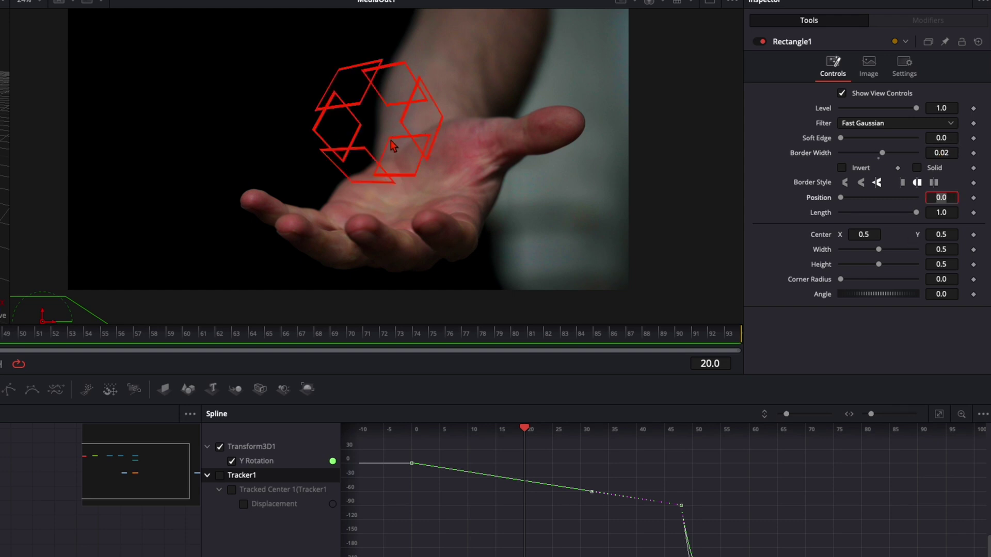
Step: Try enlarging Rectangle1 to a width of 0.598 and a height of 0.606 separately, and reset both values
click(790, 250)
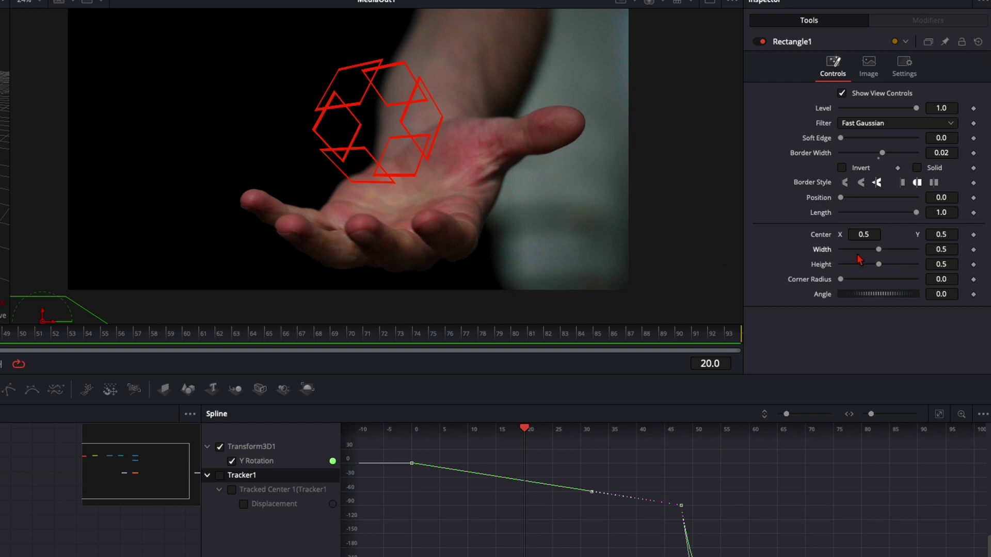
drag(879, 249, 885, 268)
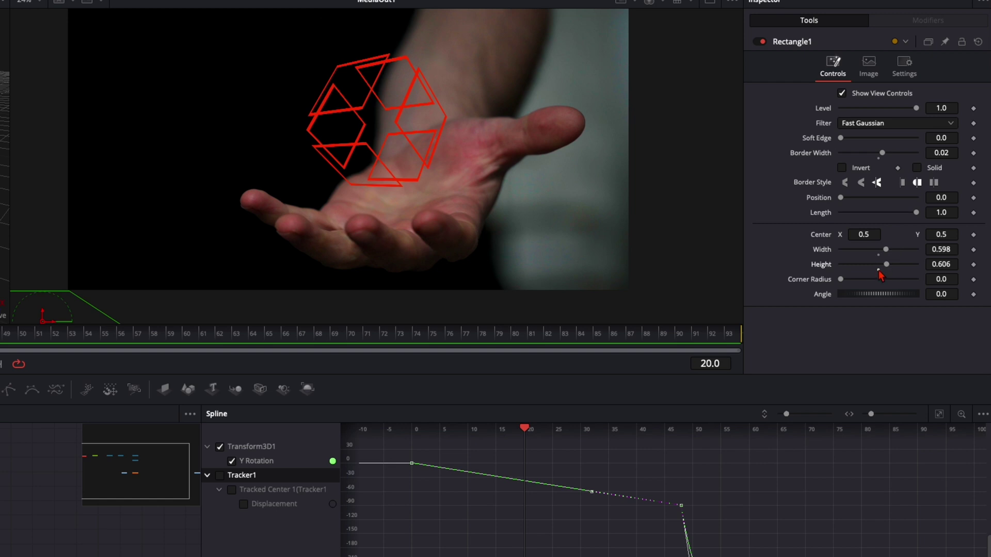
click(878, 270)
click(878, 255)
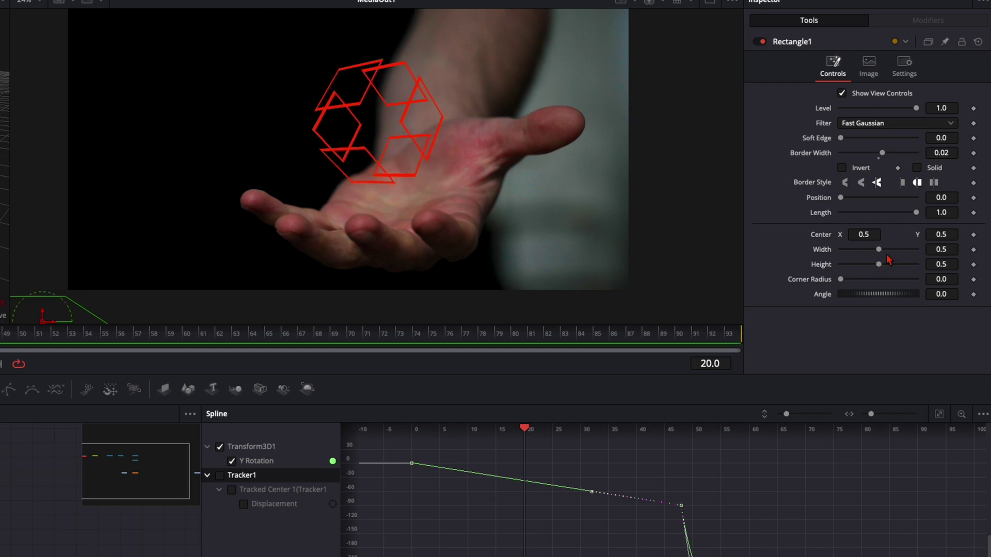
Step: Link Rectangle1's width to its height with an expression and set the height to 1.0
click(940, 250)
text(=)
key(Return)
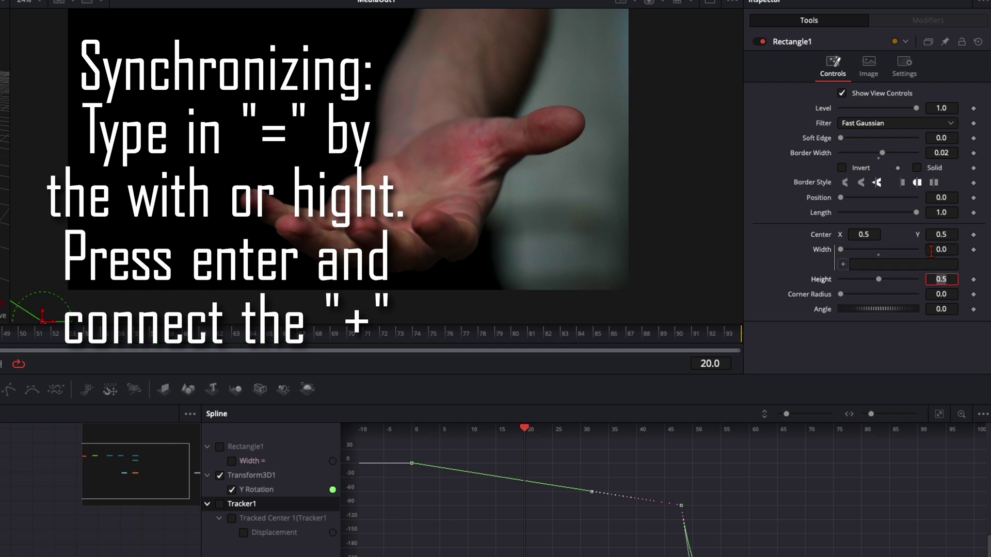
drag(844, 268, 947, 284)
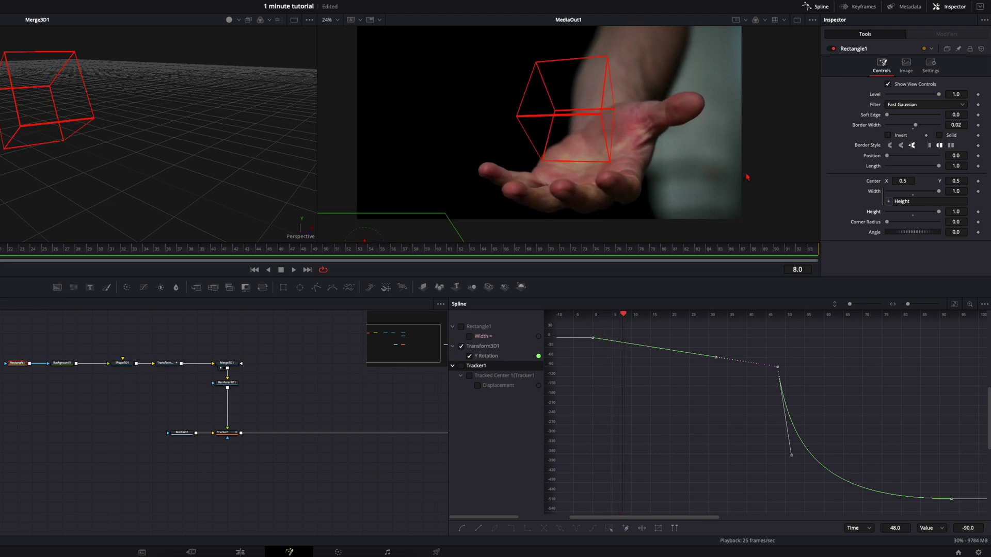
Step: Keyframe Rectangle1's Height at 1.0 on frame 8 and at 0.0 on frame 0, and play back the growth
click(979, 212)
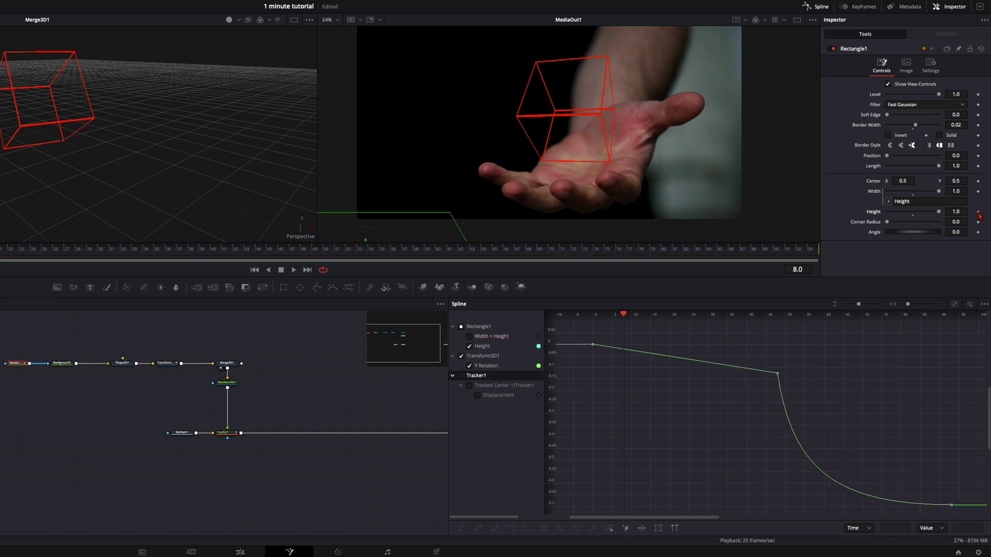
key(Home)
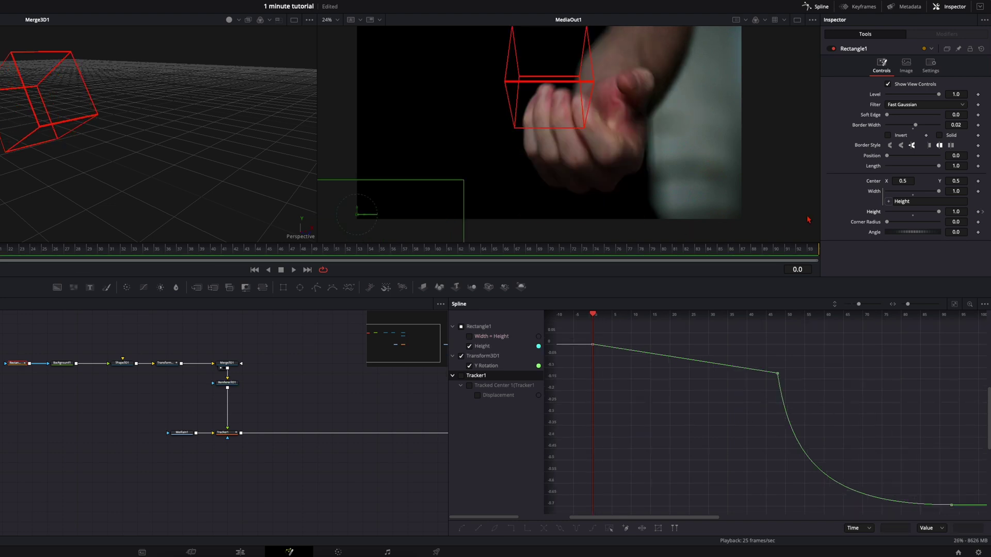
drag(940, 212, 886, 217)
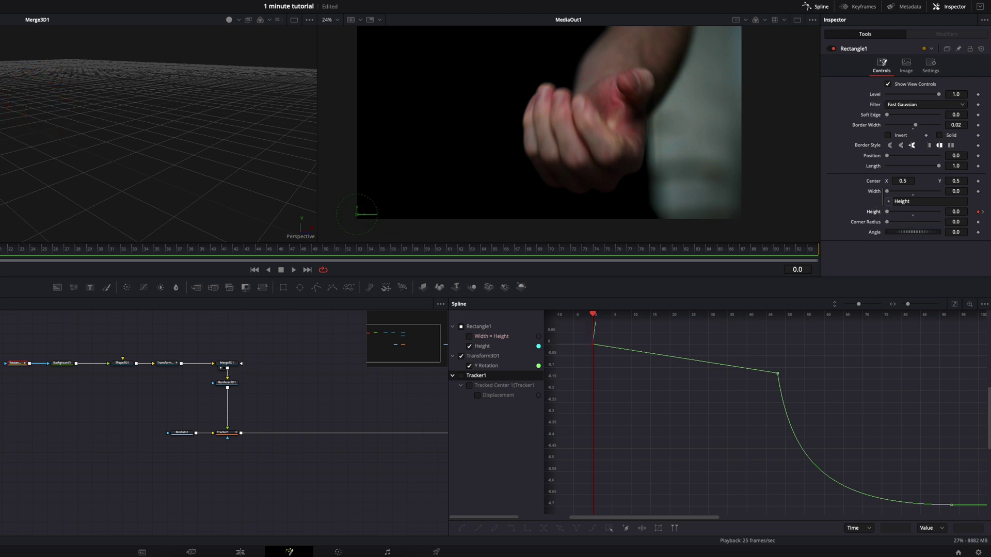
key(space)
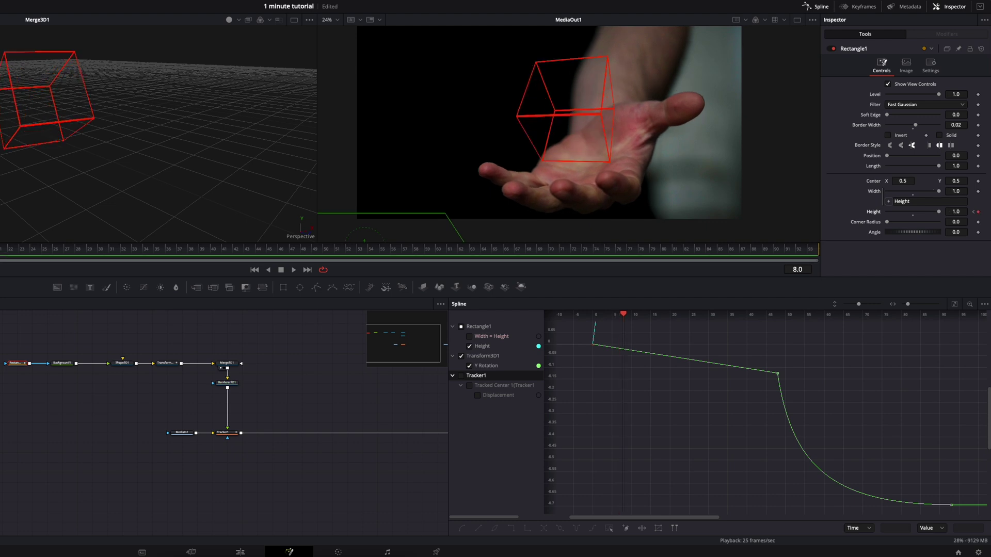
Step: Keyframe Rectangle1's Height at 1.0 on frame 85 and at 0.0 on frame 93 to shrink the outline away
click(814, 248)
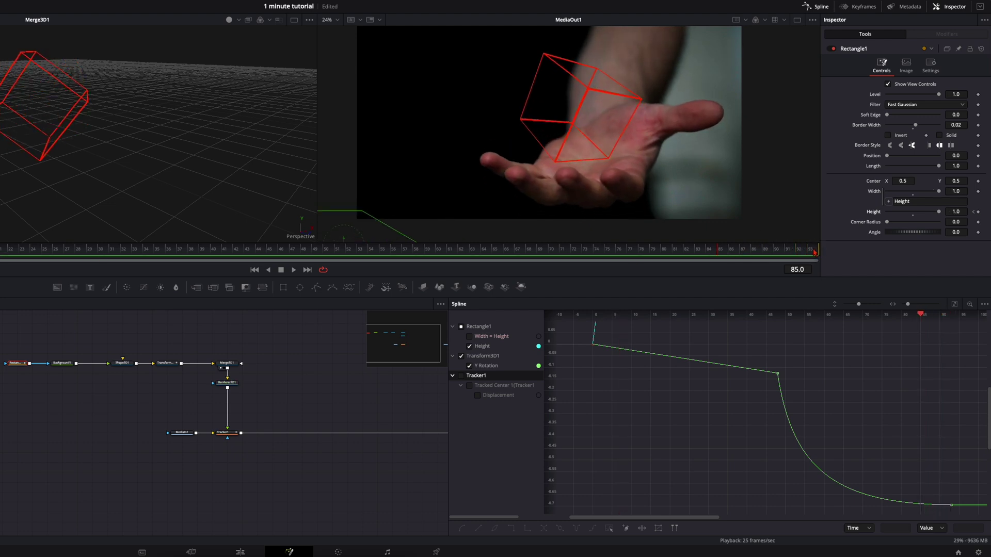
click(978, 213)
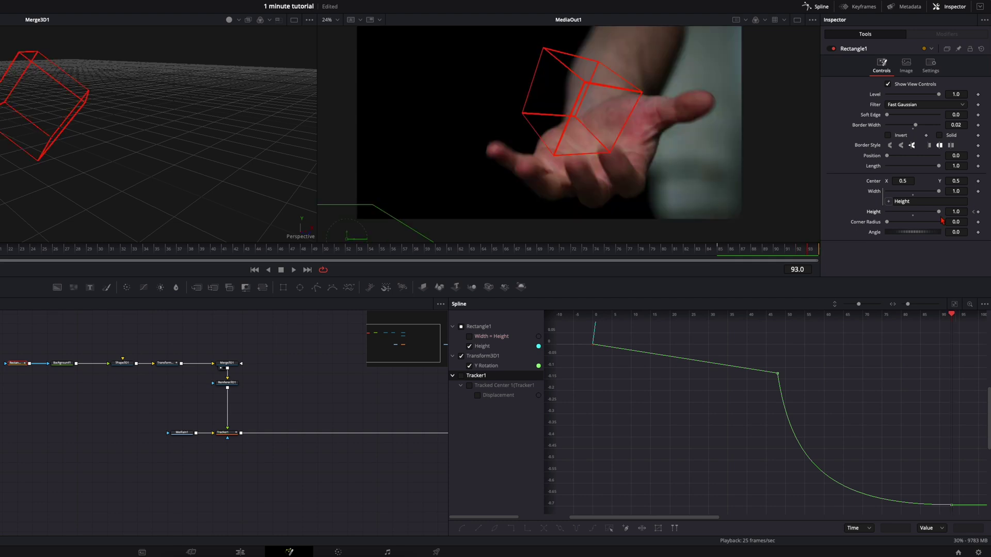
drag(939, 212, 879, 219)
Step: Show only Rectangle1's Height curve, smooth its first two keyframes and increase their Ease In
click(461, 356)
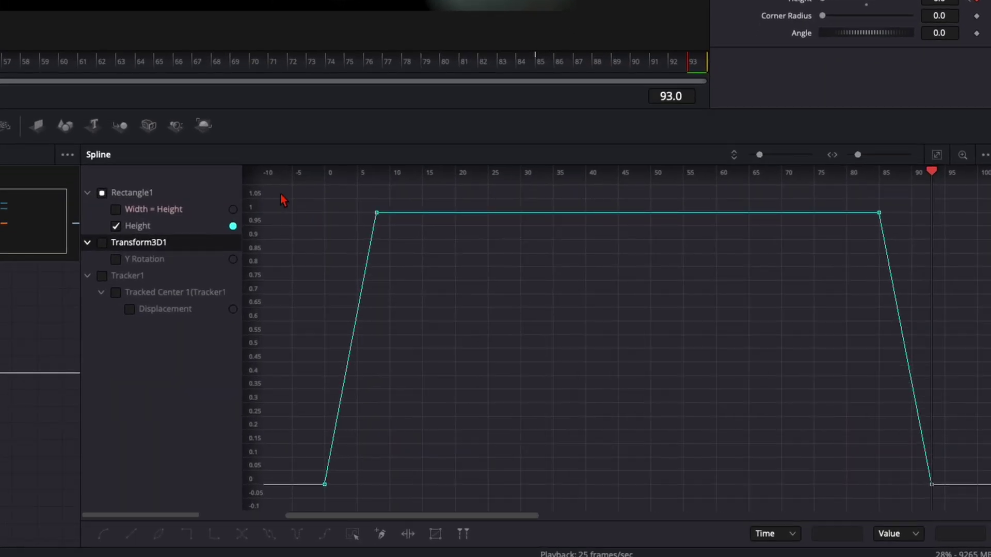
drag(280, 195, 437, 510)
key(s)
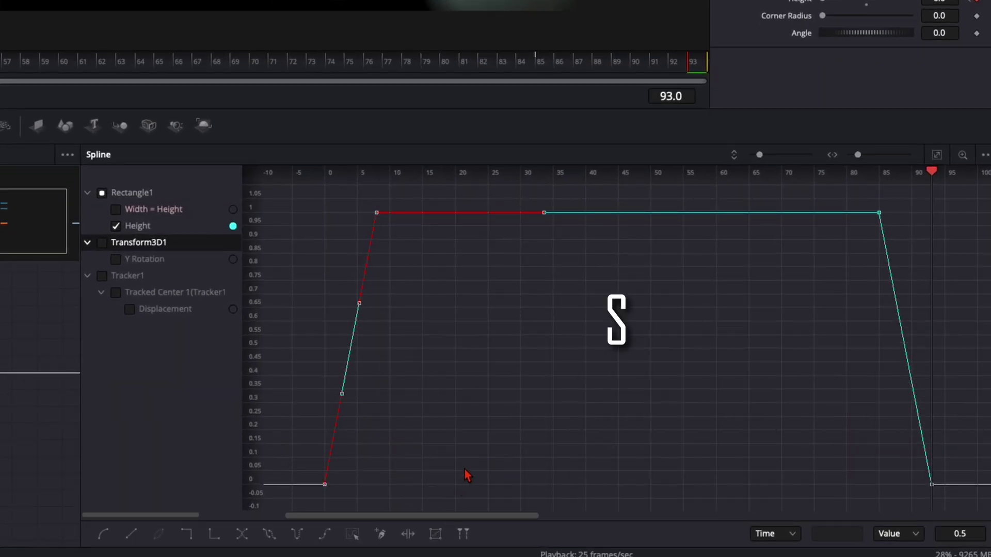
key(t)
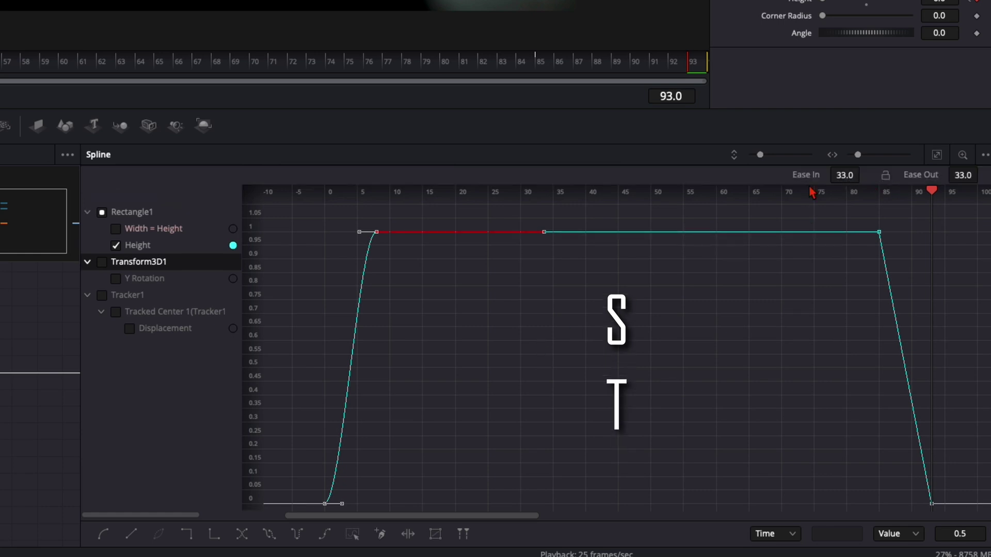
drag(846, 176, 475, 71)
Step: Smooth the last two keyframes of the Height curve and set their Ease Out to 100
drag(847, 211, 963, 505)
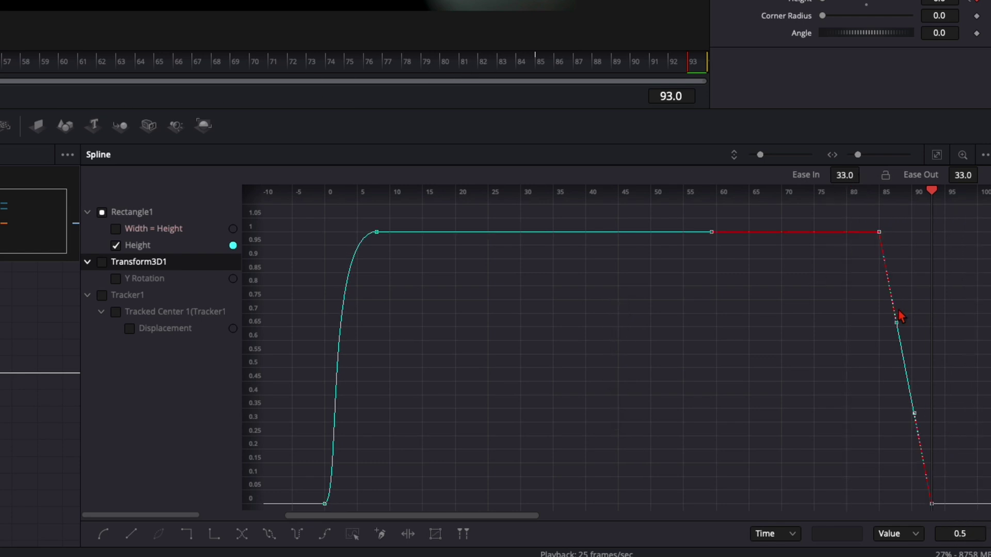
key(s)
mouse_move(963, 176)
mouse_down()
mouse_move(975, 176)
mouse_move(239, 128)
mouse_move(964, 176)
mouse_up()
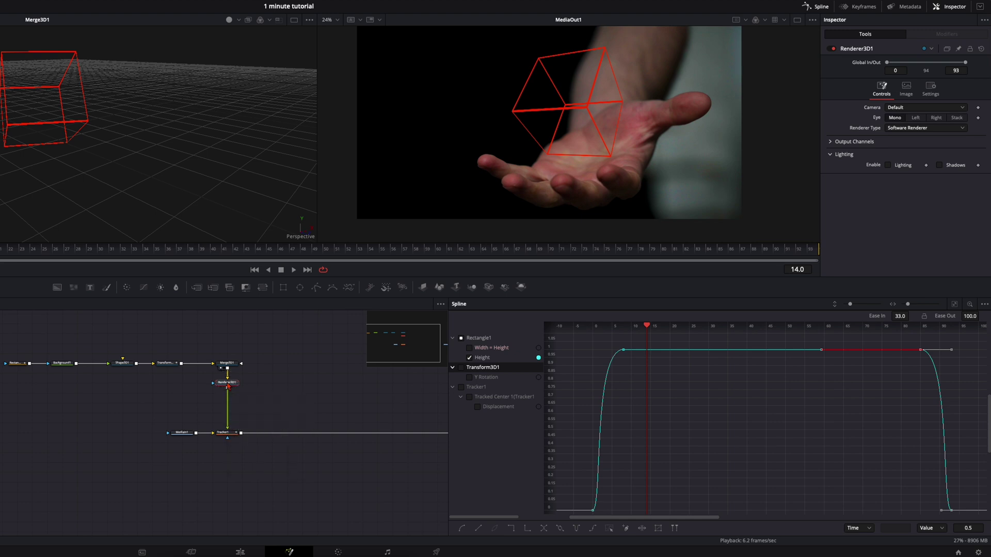
Step: Paste a SoftGlow node directly after Renderer3D1, ahead of the tracker
key(super+v)
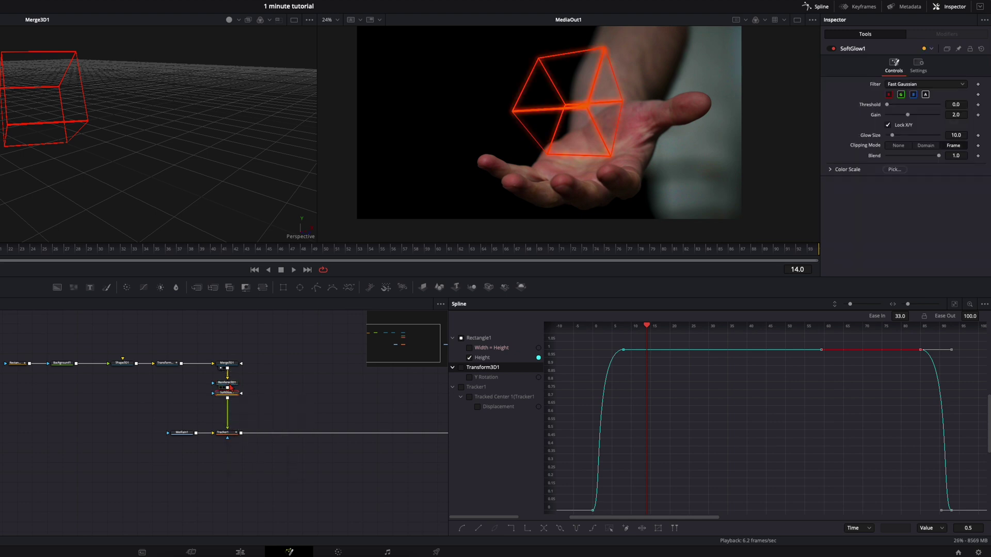